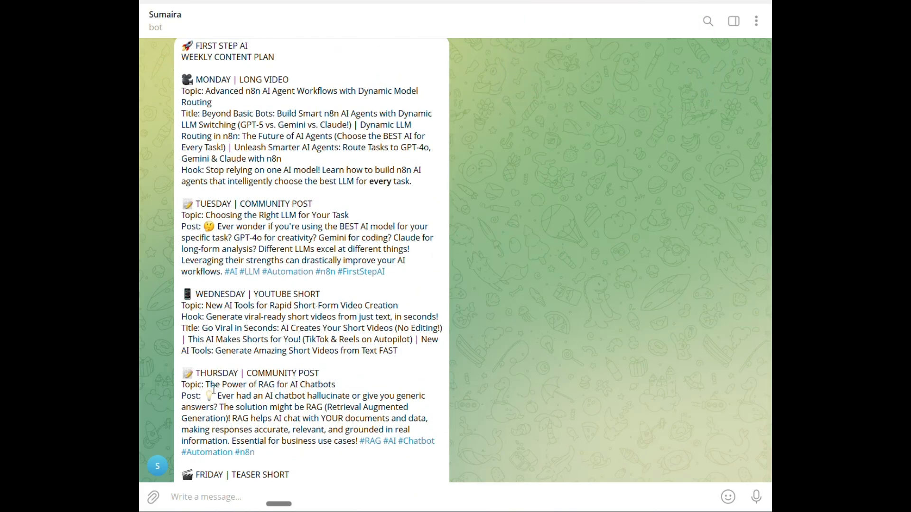
scroll(332, 247, "down", 8)
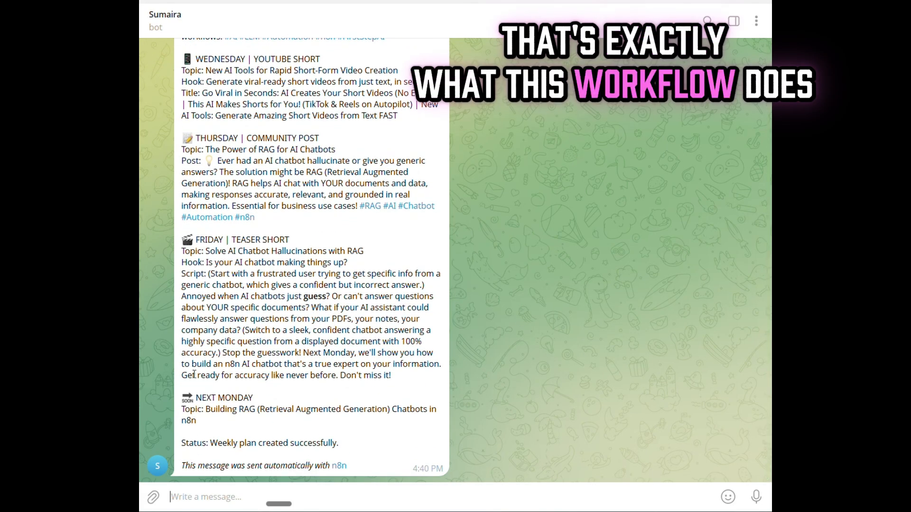
double_click(262, 408)
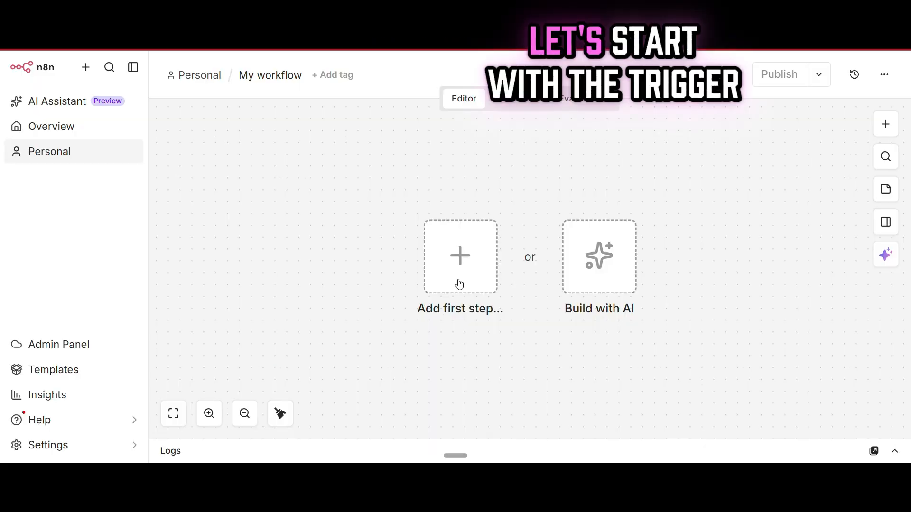
Add a manual trigger as the workflow's first step and execute it once.
left_click(459, 284)
left_click(691, 264)
left_click_drag(463, 279, 214, 222)
double_click(213, 222)
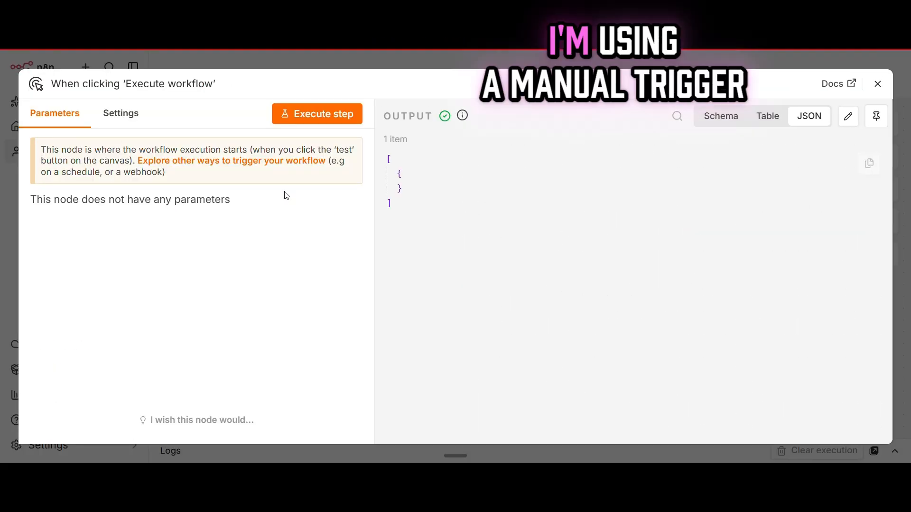
left_click(322, 115)
key("Escape")
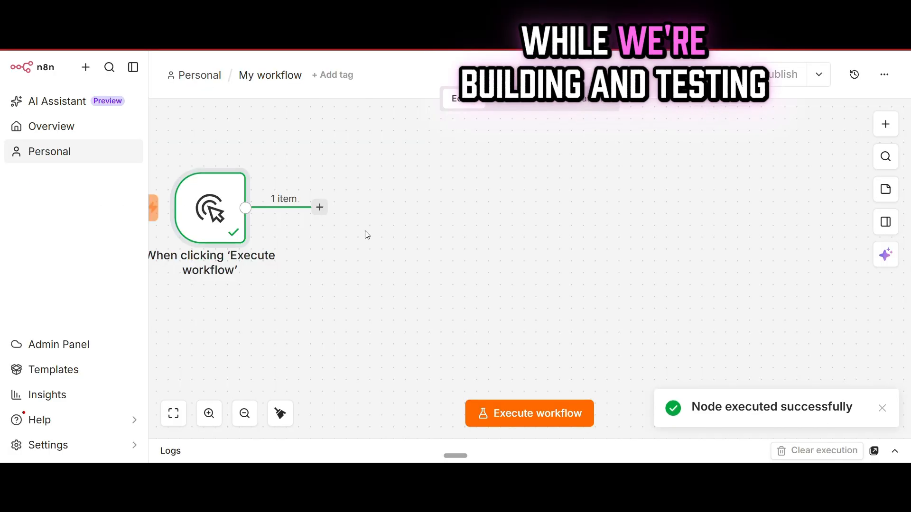
Add a Schedule Trigger with its default daily interval and place it just below the manual trigger.
left_click(886, 124)
type("sched")
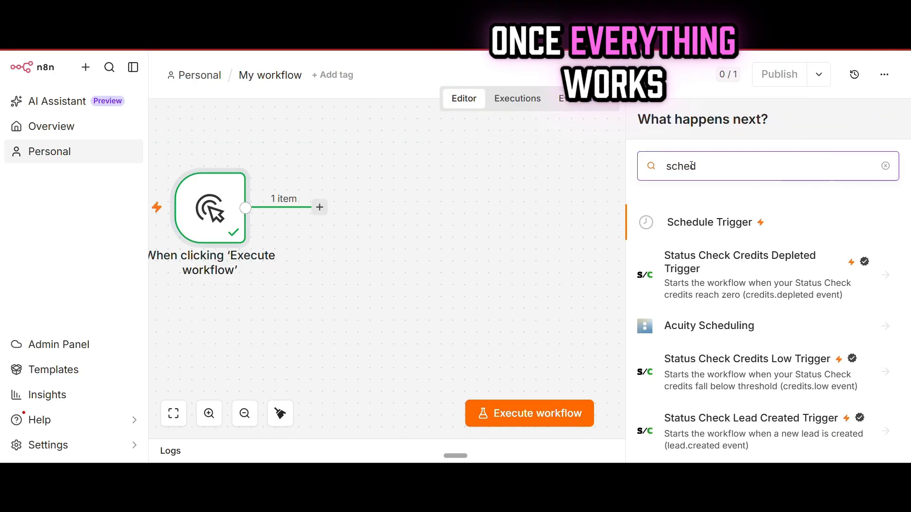
left_click(709, 227)
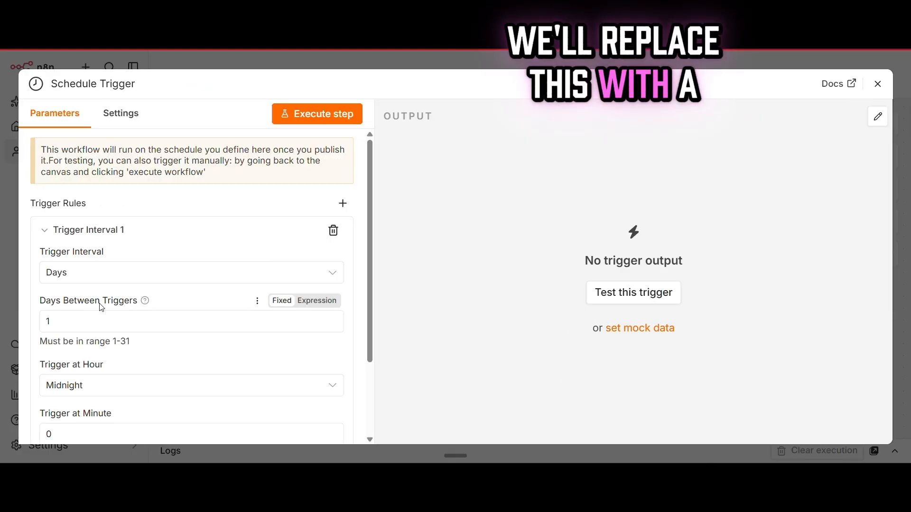
left_click(278, 56)
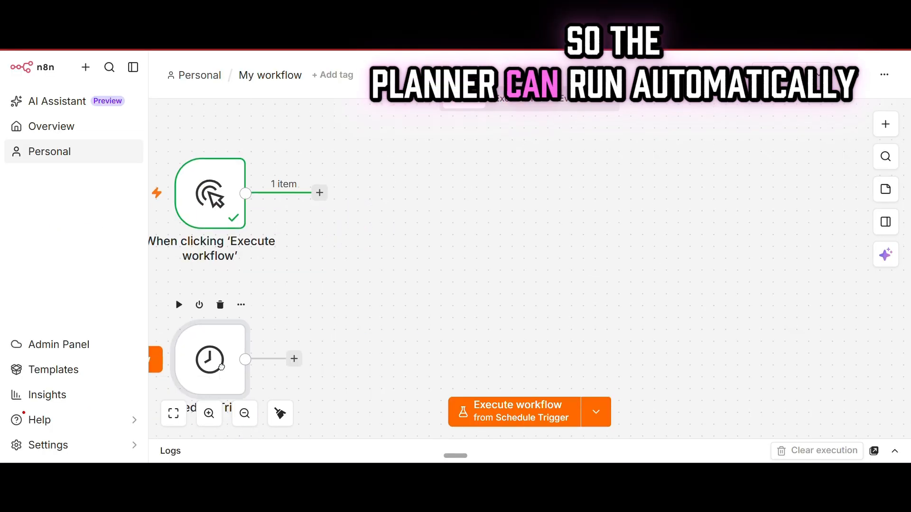
left_click_drag(221, 367, 228, 335)
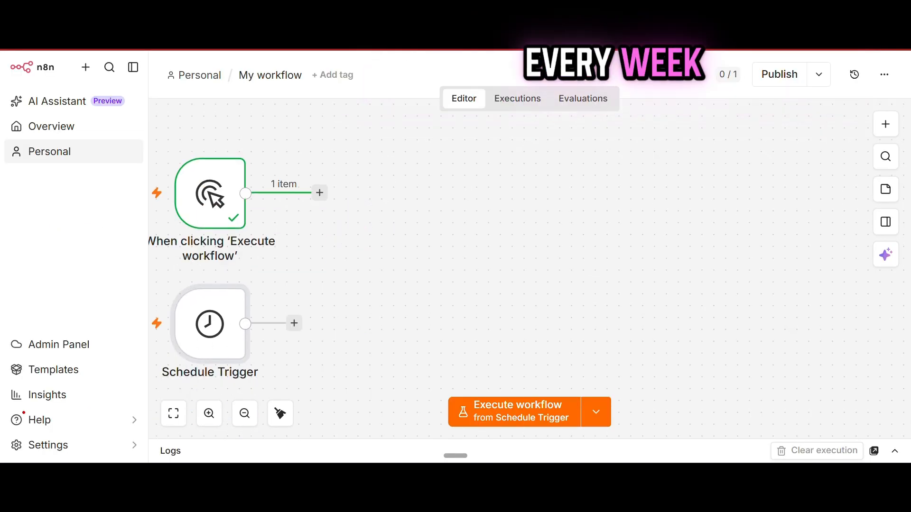
Add an Edit Fields node connected to the output of the manual trigger.
left_click(320, 192)
type("E")
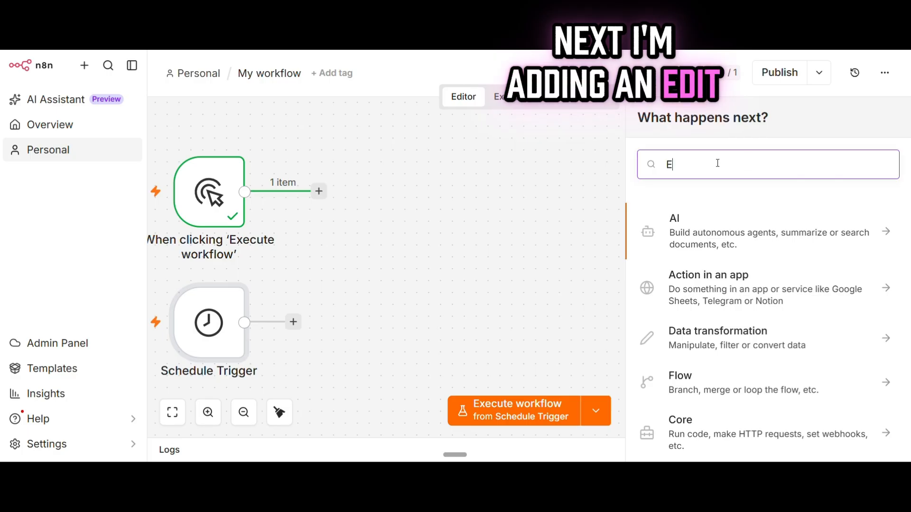
type("dit")
left_click(705, 230)
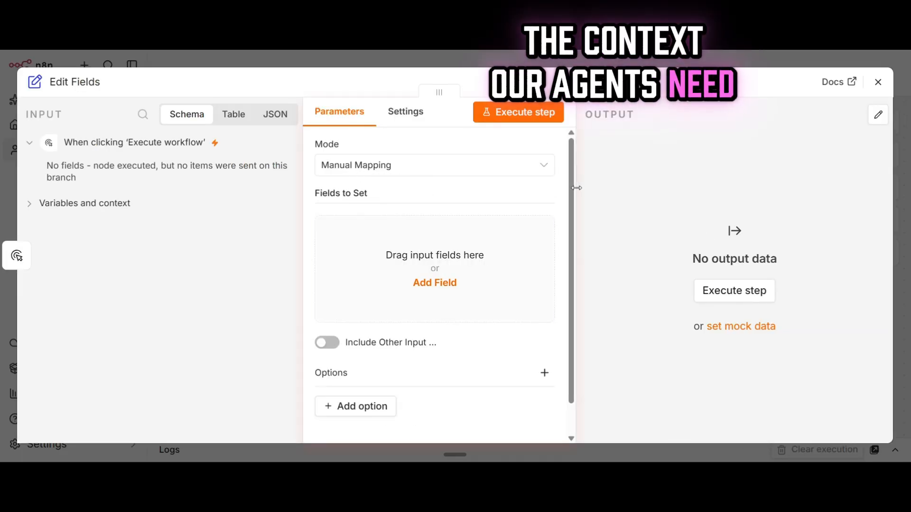
Add a string field named CHANNEL NAME with the value "First Step AI" to the Edit Fields node.
scroll(490, 256, "down", 1)
left_click(435, 264)
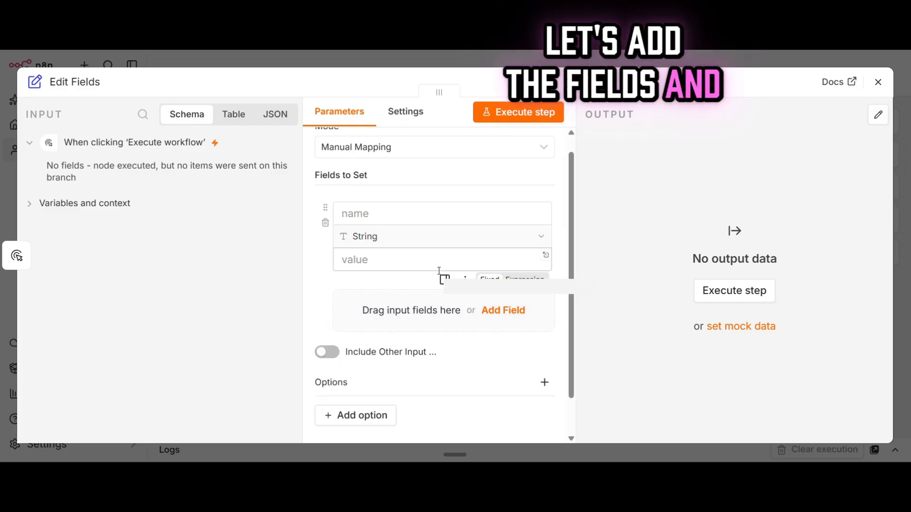
left_click(402, 215)
type("CHANNEL NA")
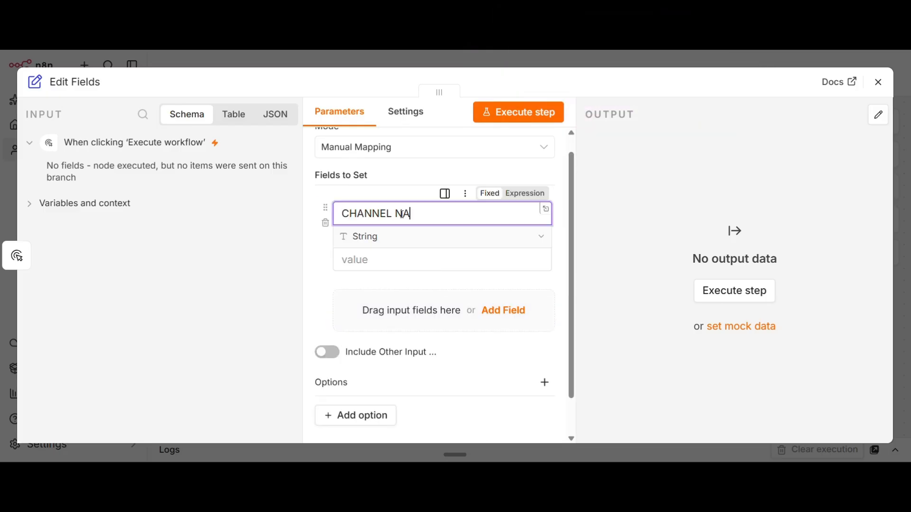
type("ME")
key("Tab")
type("First Step AI")
Add a string field NICHE with the value "AI for beginners, practical AI aotomation, AI agents, n8n workflows and useful AI tools.".
left_click(503, 311)
left_click(437, 301)
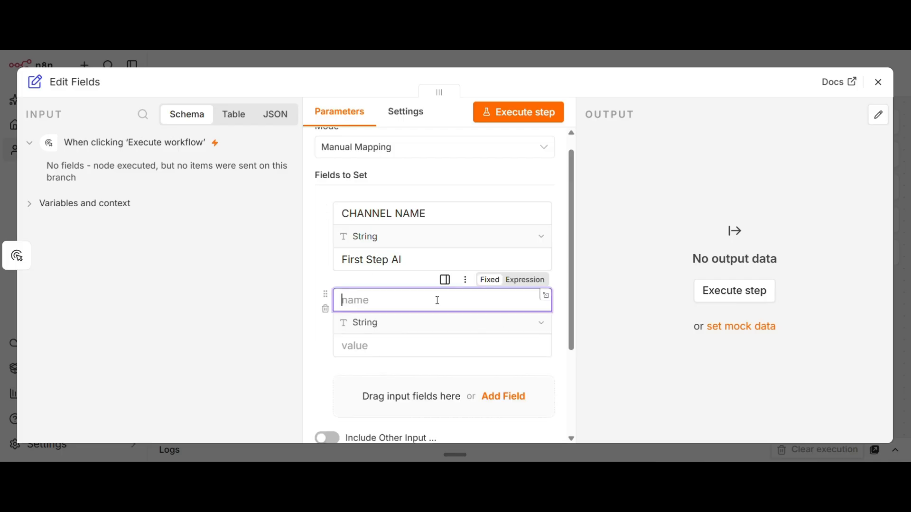
type("NICHE")
left_click(400, 348)
type("AI for beginners,")
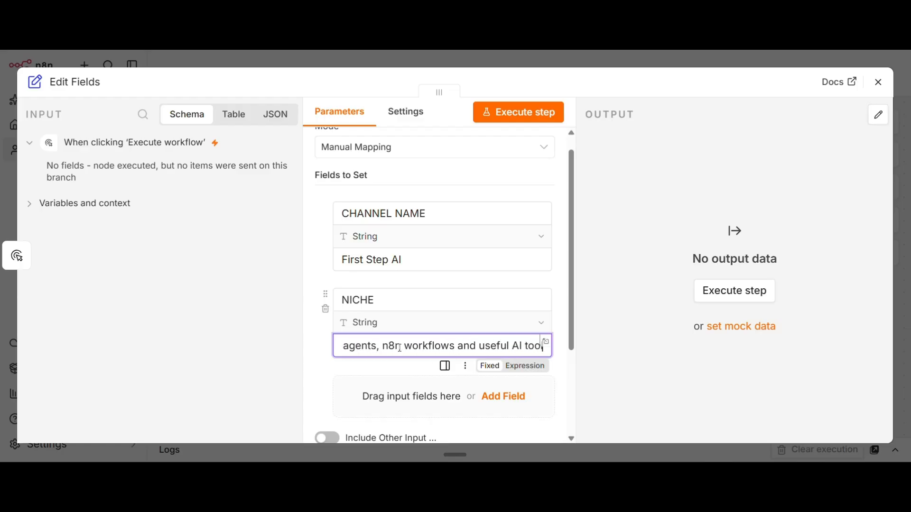
Add a string field TARGET AUDIENCE with the value "Beginners and intermediate users who want ptactical, east-to-follow AI automation tutorials.".
scroll(399, 348, "down", 2)
left_click(503, 331)
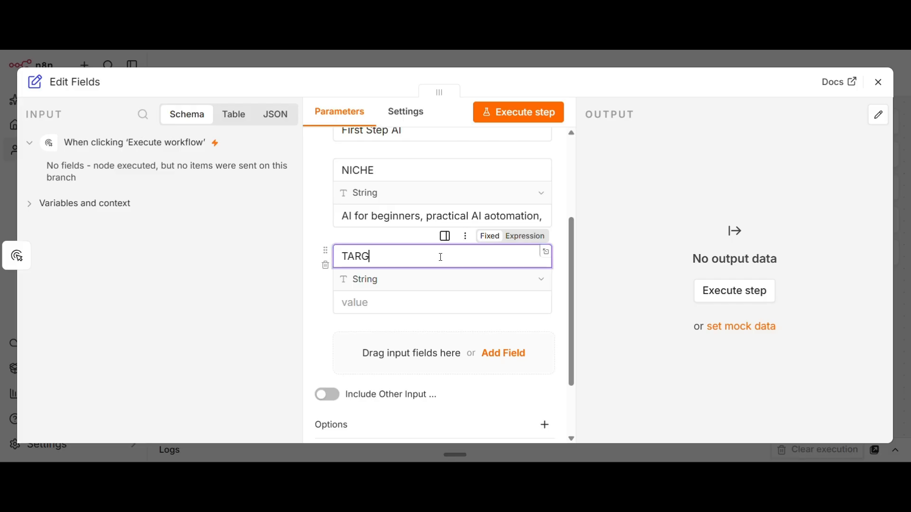
left_click(403, 305)
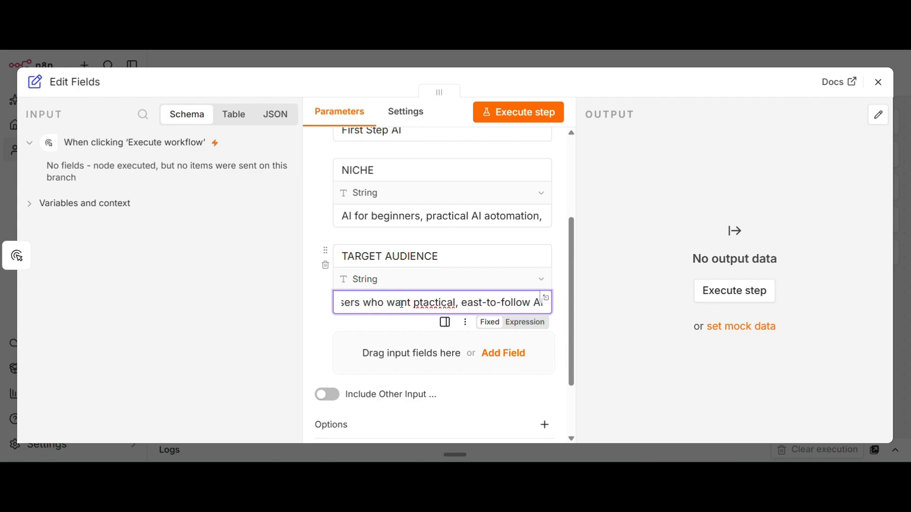
type("I automation tutoria")
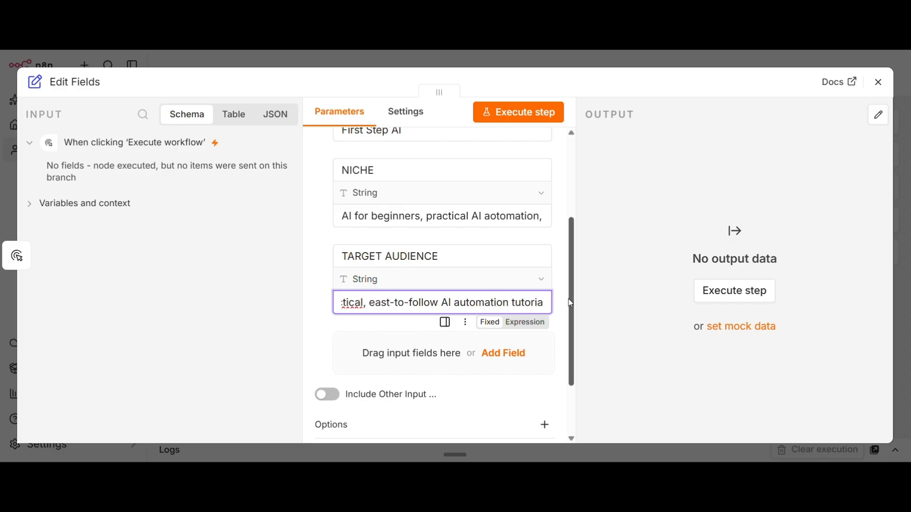
type("ls.")
Add a MAIN CONTENT field listing n8n, AI agents, AI automation, AI tools, workflow building and real-world AI use cases on separate lines.
scroll(569, 299, "down", 2)
left_click(504, 264)
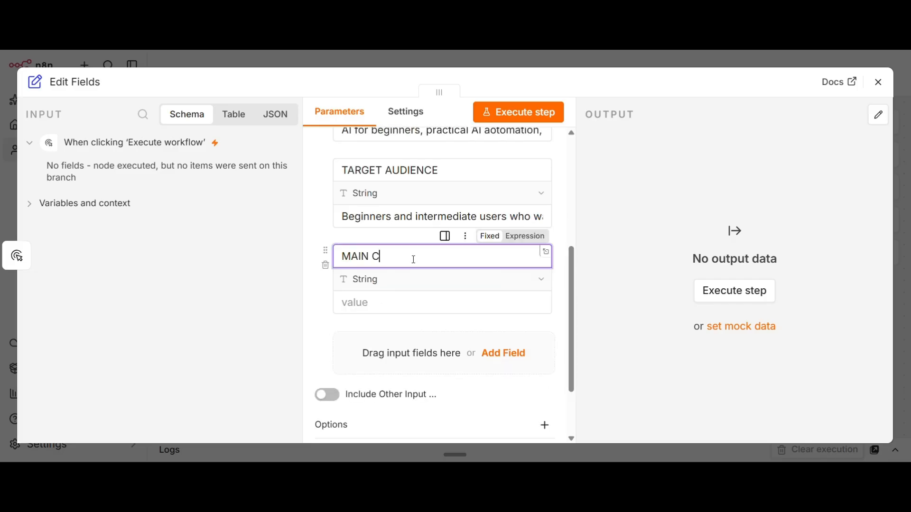
left_click(371, 302)
type("N8N")
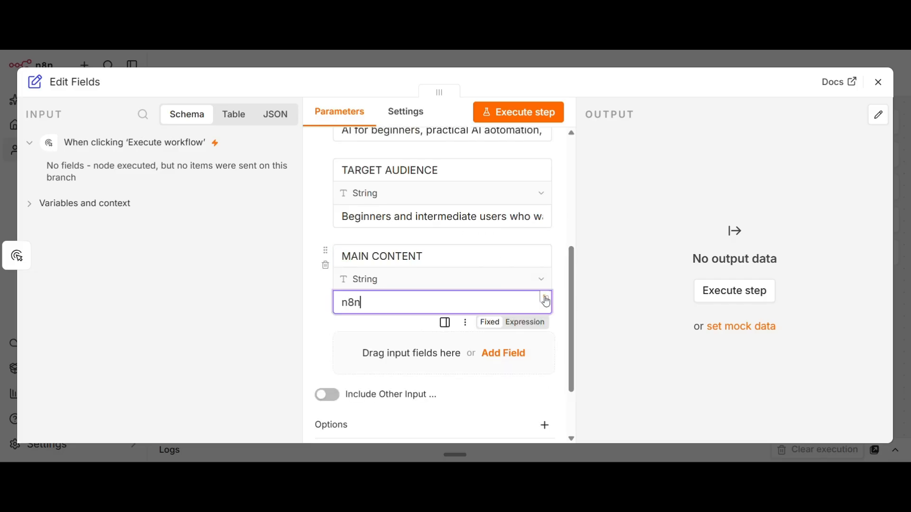
left_click(545, 300)
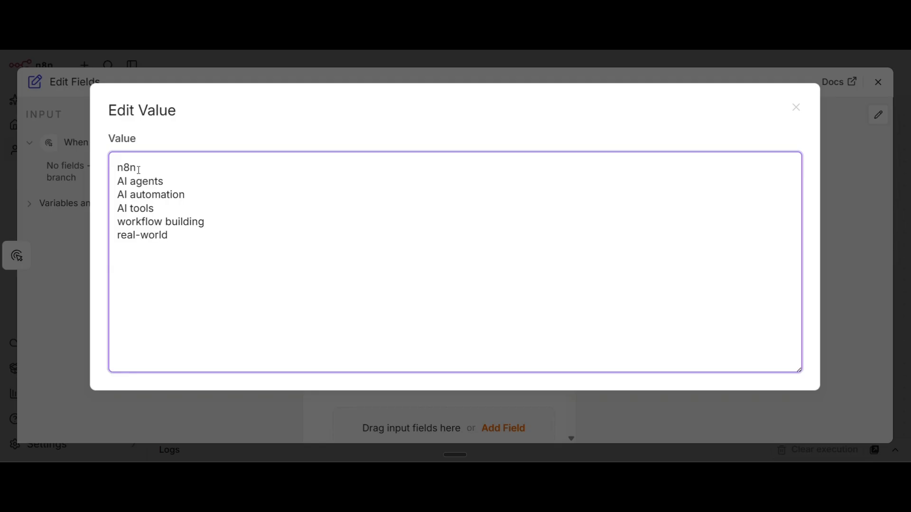
left_click(309, 77)
Add a STYLE field listing "Beginner friendly", "Practical", "Step-by-step", "No unnecessary technical jargon" and "Show something viewers can actually build or use".
left_click(504, 428)
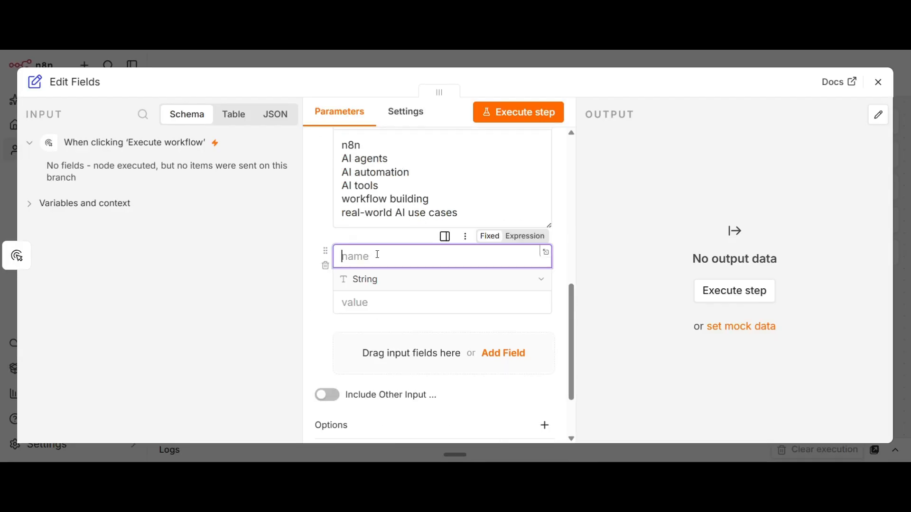
left_click(366, 302)
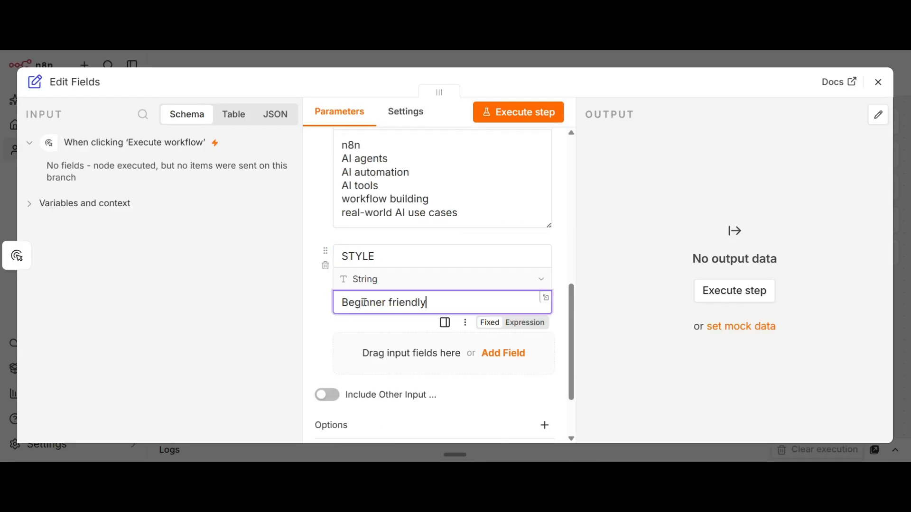
left_click(546, 298)
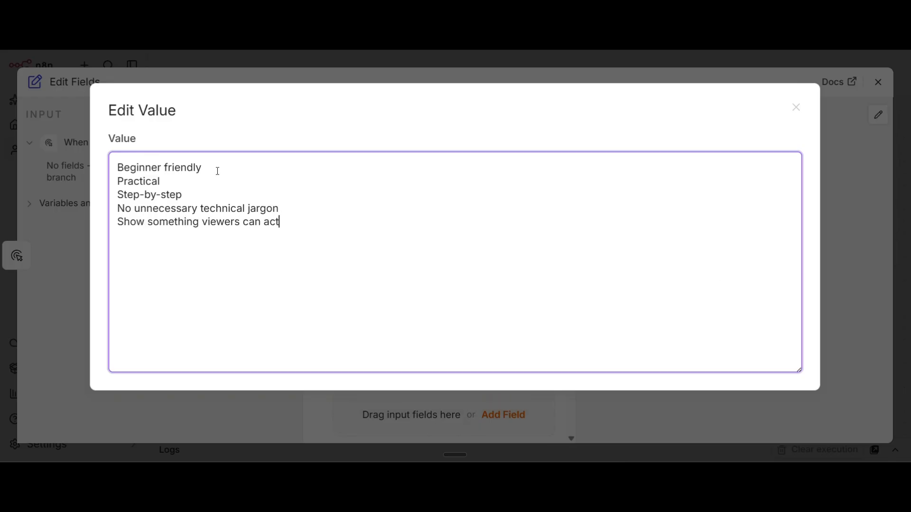
left_click(397, 68)
Execute the Edit Fields node to output the channel context and return to the canvas.
left_click_drag(573, 315, 564, 360)
left_click(508, 114)
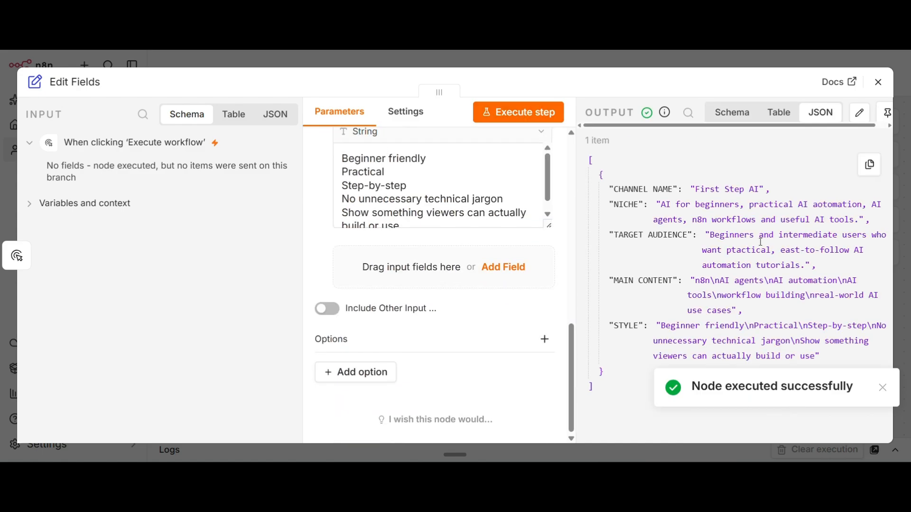
left_click(599, 62)
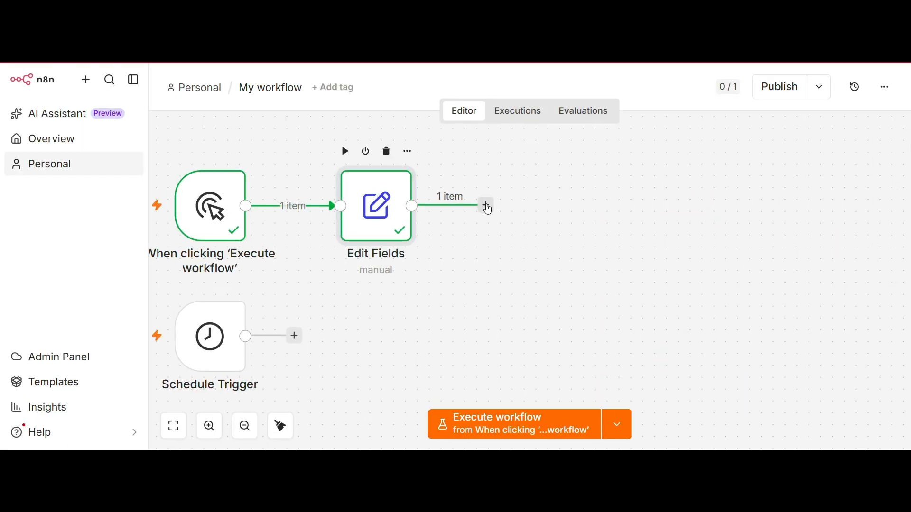
Add an AI Agent node connected to the output of Edit Fields.
left_click(489, 208)
left_click(683, 243)
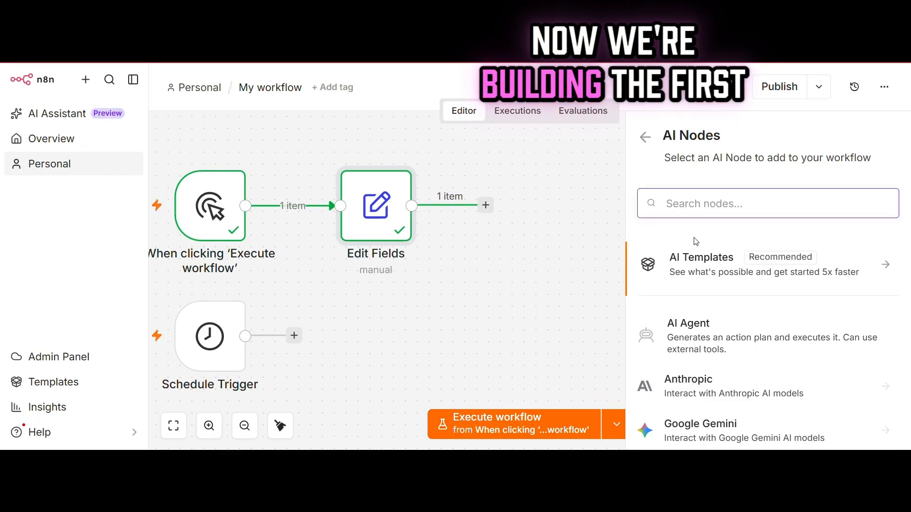
left_click(690, 326)
Set the agent's prompt source to Define below and paste the research prompt that forbids relying on existing model knowledge for current AI news.
left_click_drag(570, 213, 570, 235)
left_click(545, 213)
right_click(544, 213)
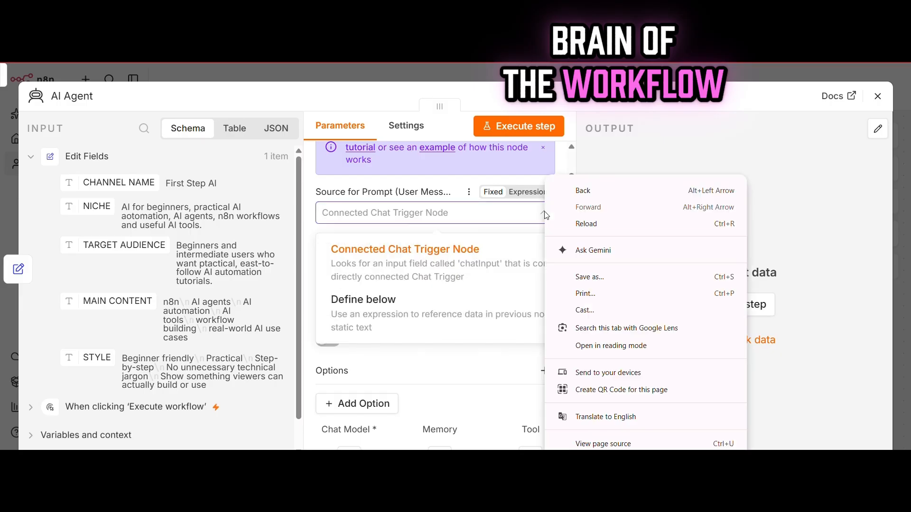
left_click(545, 213)
left_click(545, 213)
left_click(384, 303)
left_click(544, 213)
left_click(592, 384)
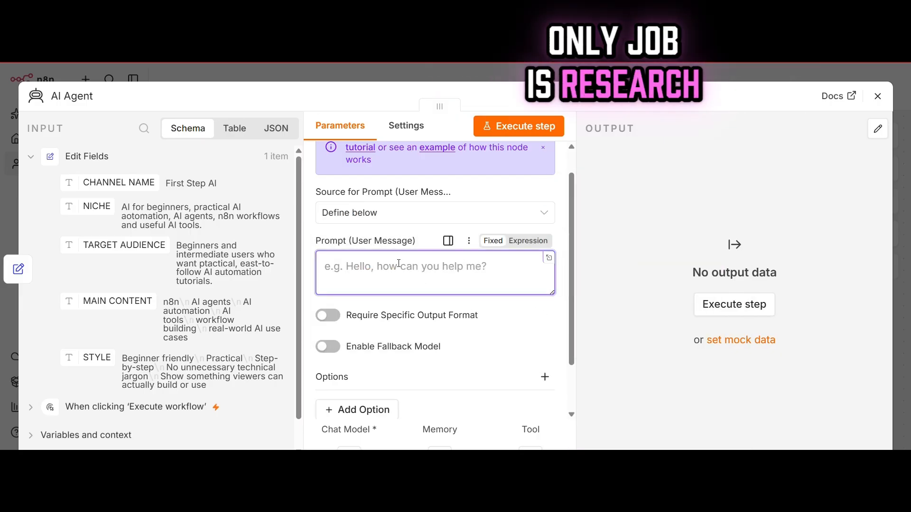
key("ctrl+v")
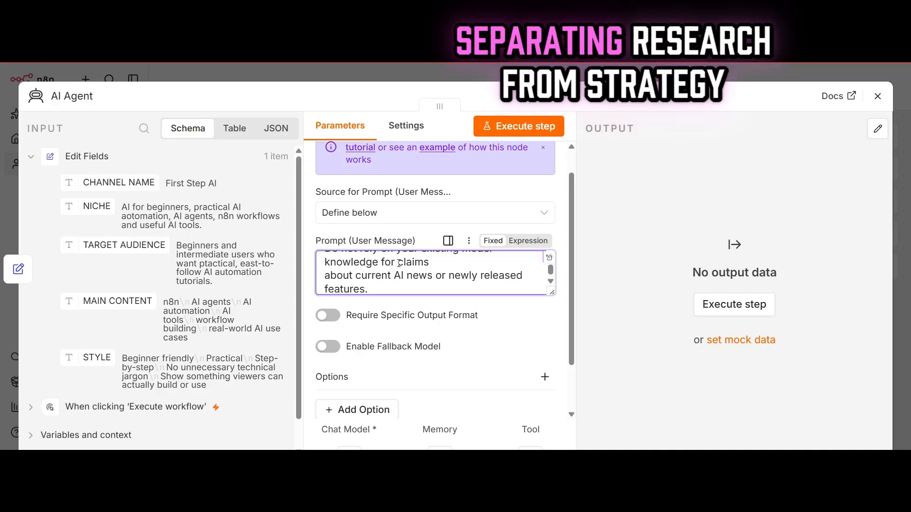
Add a System Message option and replace its default text with pasted research instructions requesting 10 candidate topics with angle, best format and freshness.
left_click_drag(571, 322, 571, 395)
left_click(363, 348)
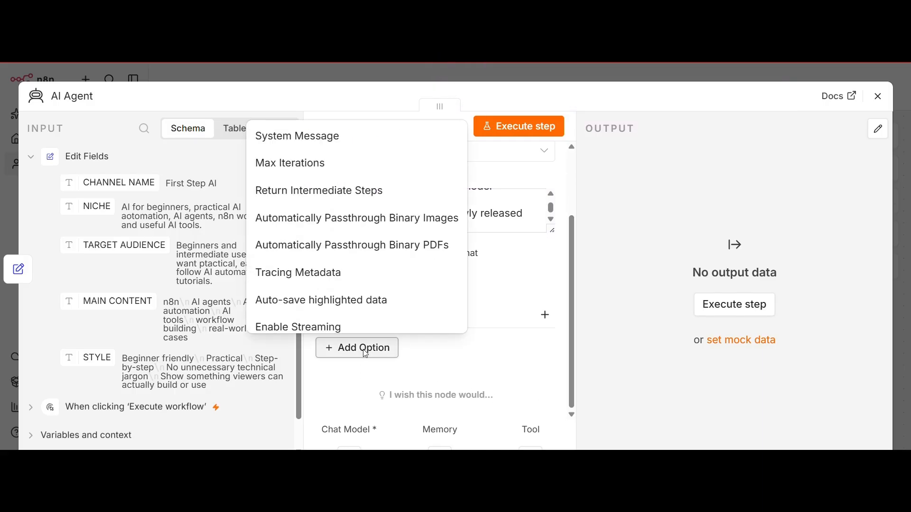
left_click(308, 142)
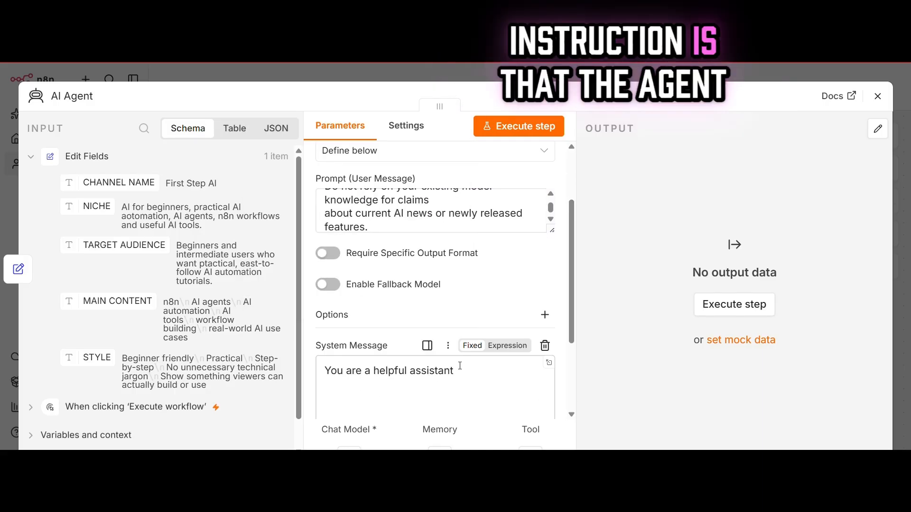
left_click_drag(455, 371, 314, 376)
key("BackSpace")
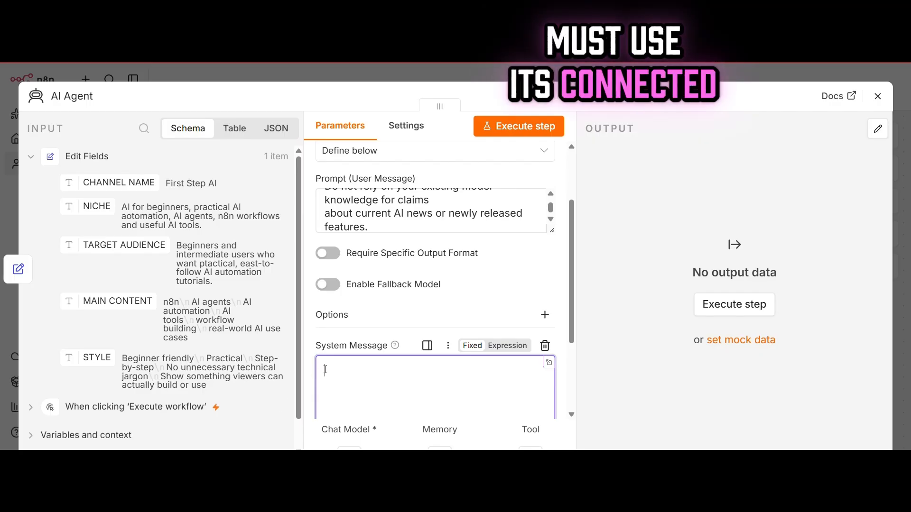
key("ctrl+v")
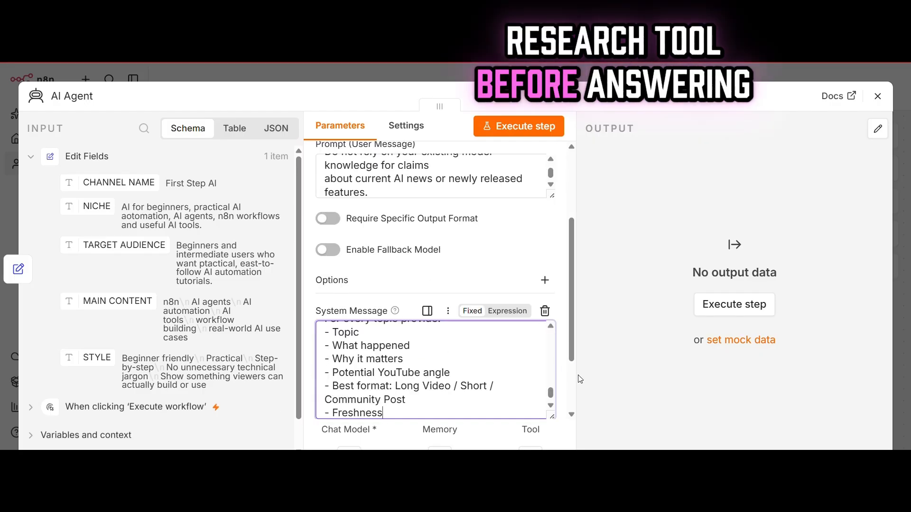
left_click(552, 336)
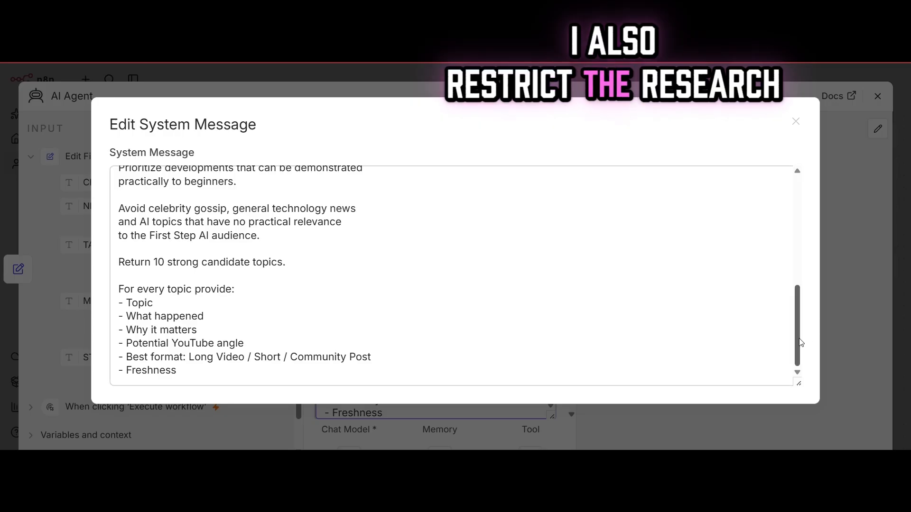
mouse_move(798, 339)
left_mouse_down()
mouse_move(786, 207)
mouse_move(804, 339)
mouse_move(795, 349)
left_mouse_up()
left_click(562, 82)
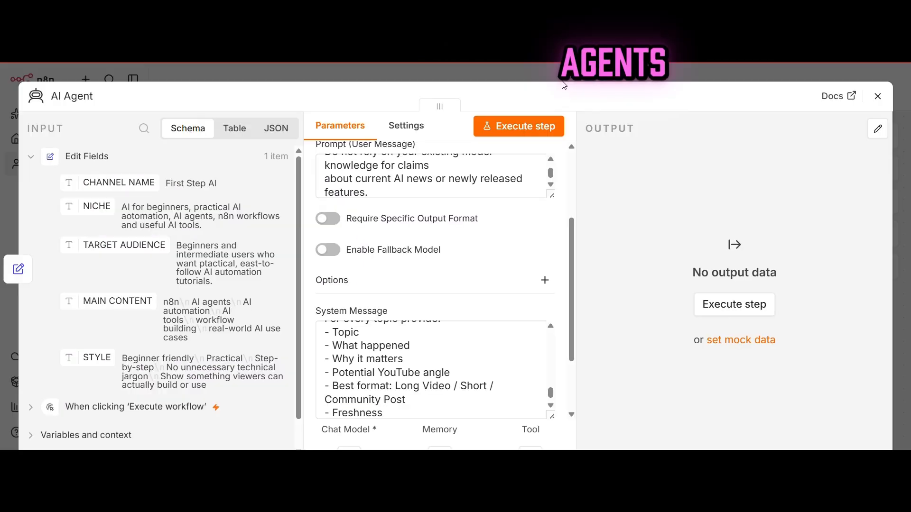
Try to execute the AI Agent node and attach a Google Gemini Chat Model to its chat model input.
left_click(522, 125)
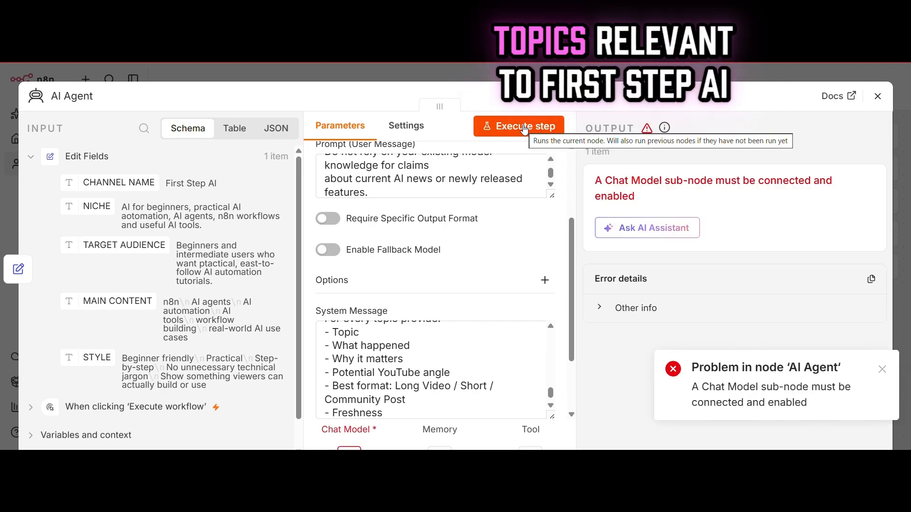
left_click(877, 96)
left_click(536, 290)
left_click(882, 369)
left_click(538, 292)
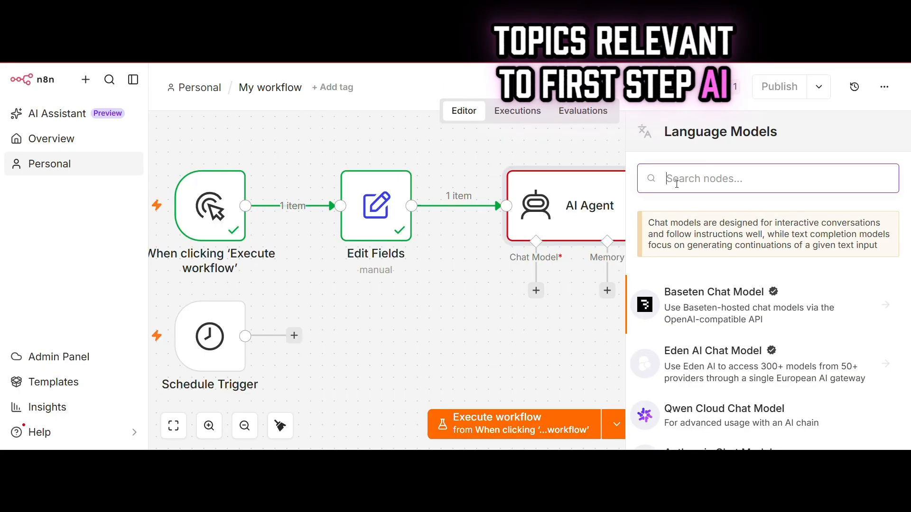
type("gem")
left_click(535, 213)
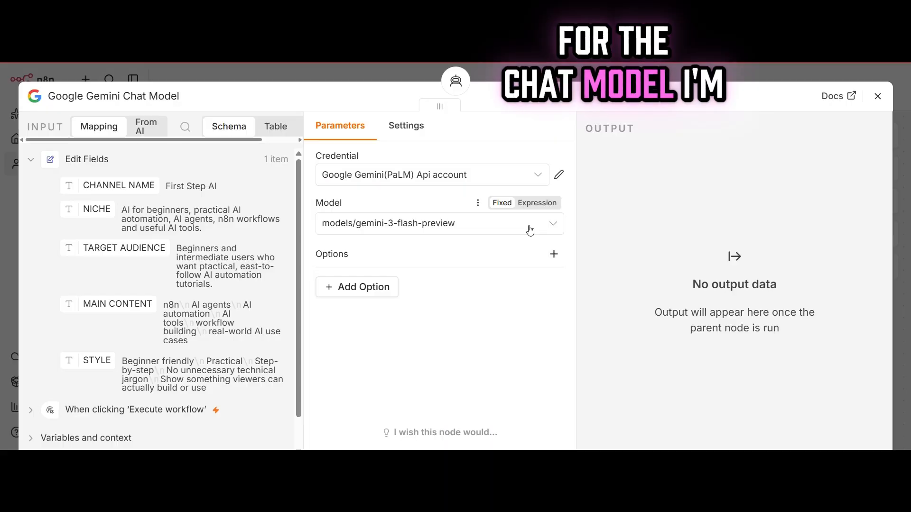
Pick the model for the Google Gemini Chat Model node, return to the canvas and run the AI Agent.
left_click(531, 228)
mouse_move(623, 312)
left_mouse_down()
mouse_move(622, 365)
mouse_move(624, 295)
left_mouse_up()
left_click(437, 328)
key("Escape")
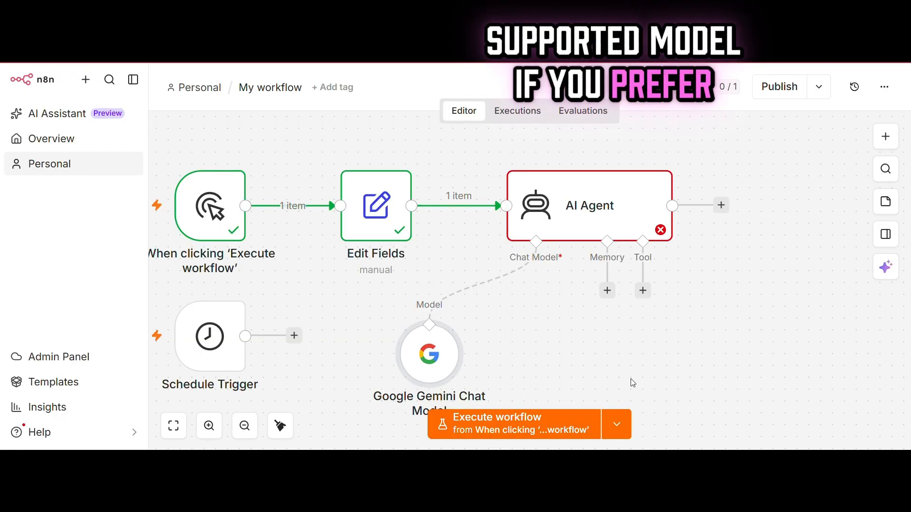
double_click(574, 205)
key("Escape")
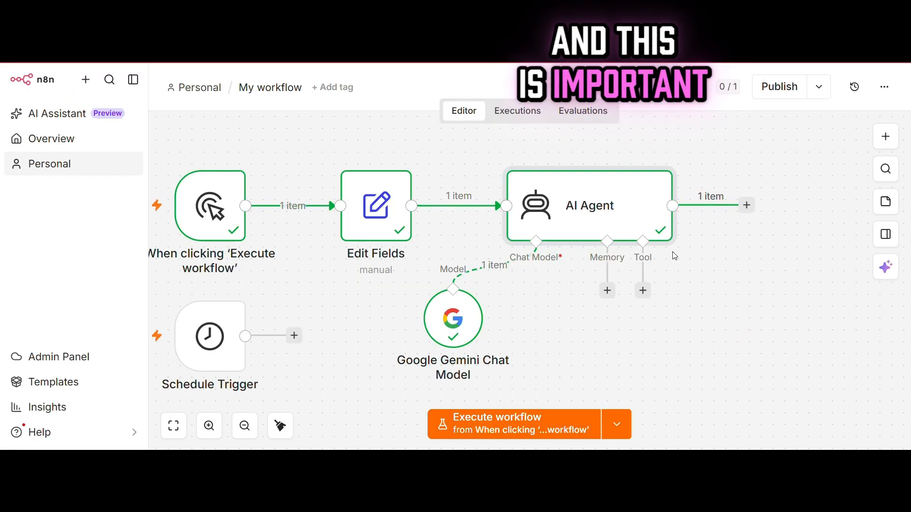
Attach the Firecrawl Tool to the AI Agent's tool input and check its Firecrawl account credential.
left_click(642, 289)
type("fire")
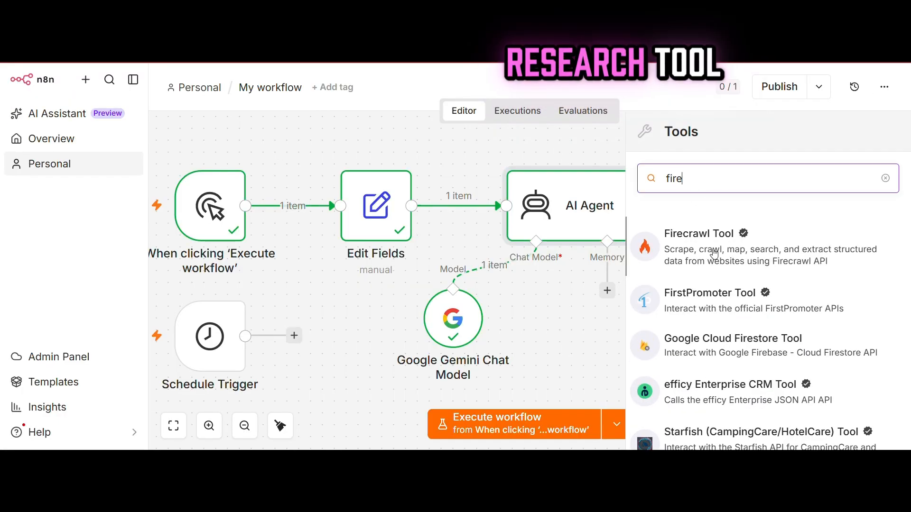
left_click(714, 255)
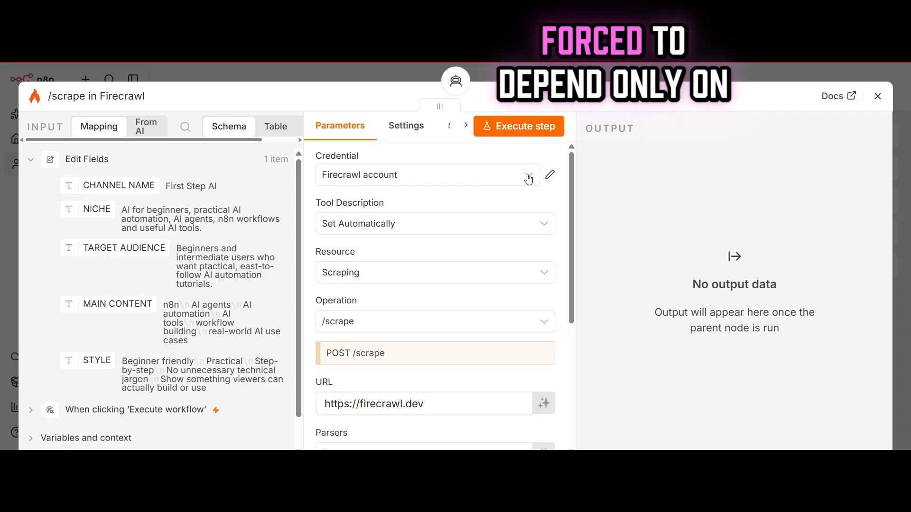
left_click(549, 183)
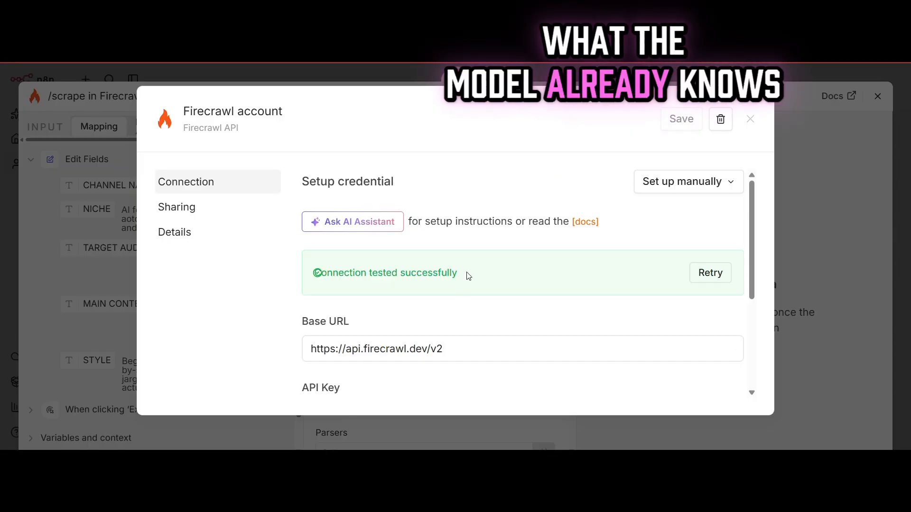
key("Escape")
Set the Firecrawl tool's resource to Map & Search and operation to /search, letting the model define the query.
left_click(517, 278)
left_click(522, 313)
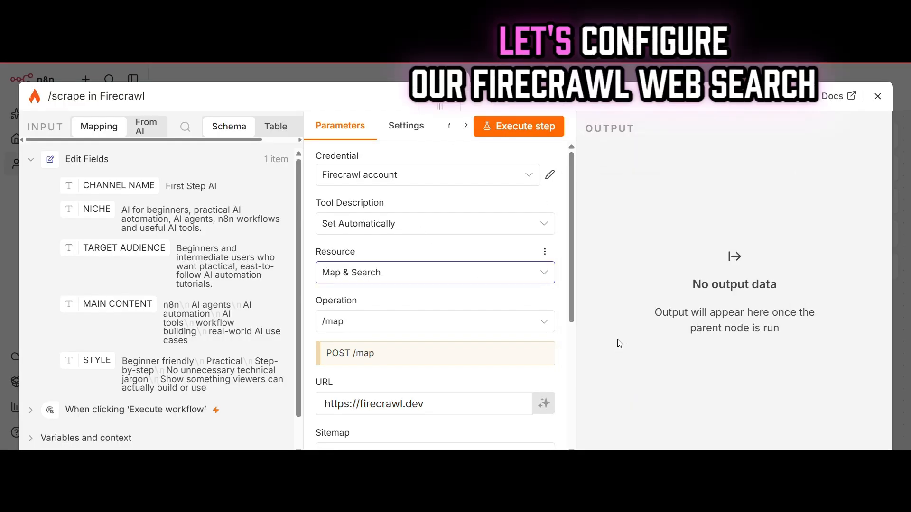
left_click(545, 321)
left_click(521, 384)
scroll(539, 300, "down", 3)
left_click(543, 277)
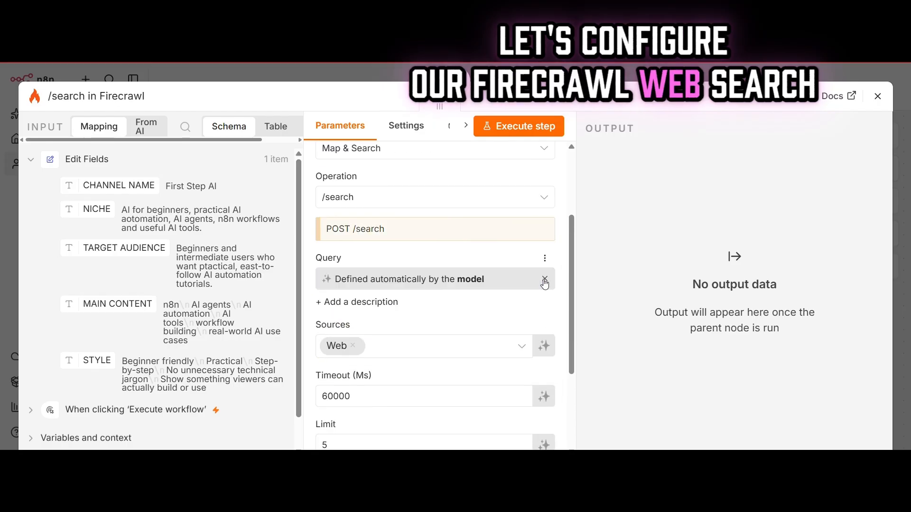
Set the Firecrawl tool's Time Based Search to "Past Week / 7 Days".
scroll(351, 281, "down", 2)
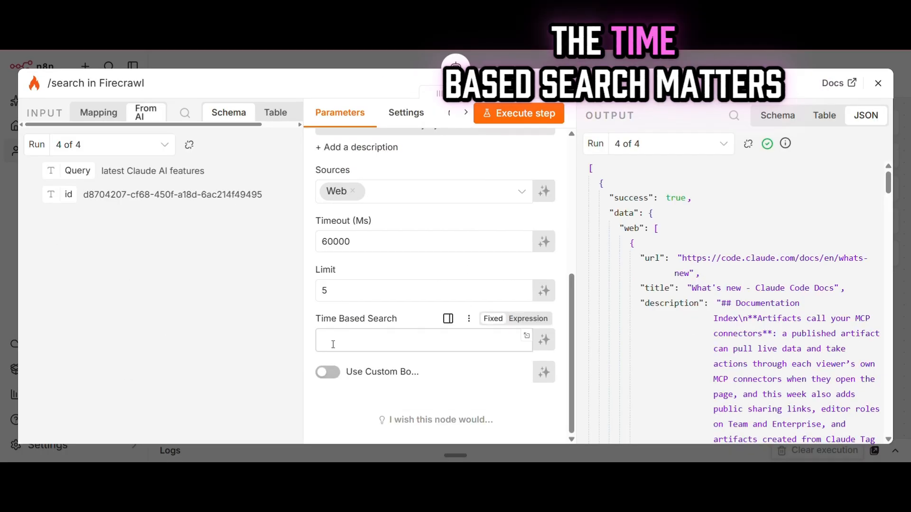
left_click(337, 341)
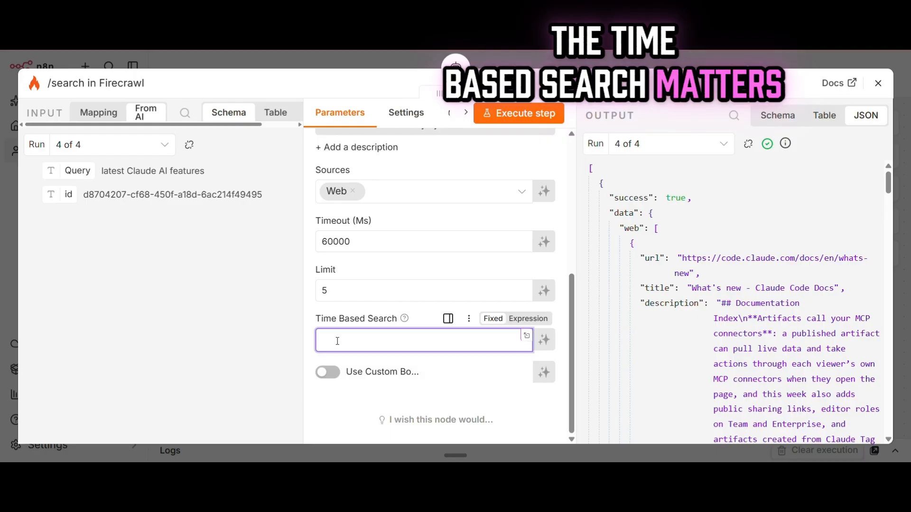
type("Past Week / 7 Days")
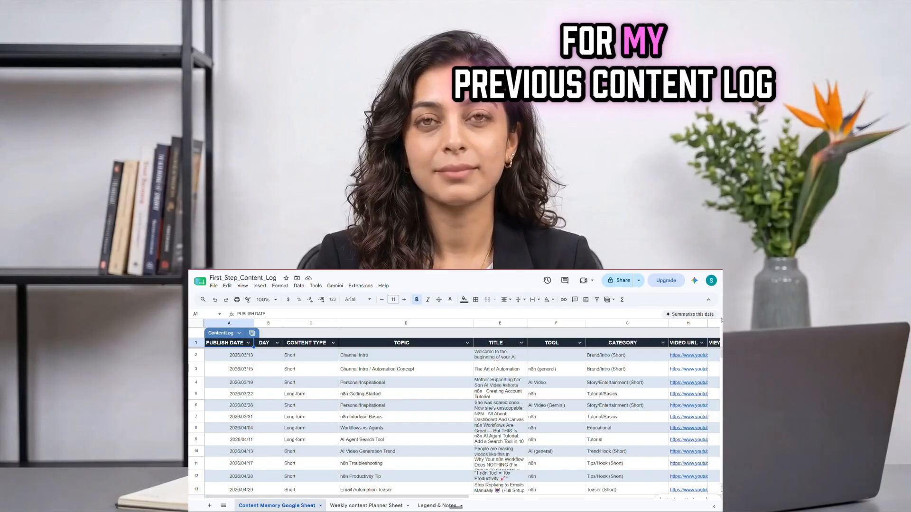
mouse_move(721, 354)
left_mouse_down()
mouse_move(721, 366)
mouse_move(720, 354)
left_mouse_up()
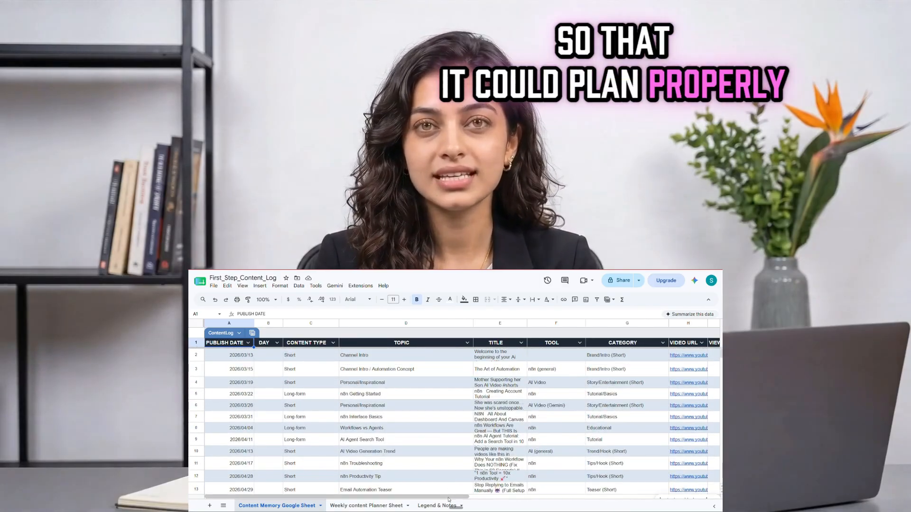
mouse_move(449, 498)
left_mouse_down()
mouse_move(460, 501)
mouse_move(449, 499)
left_mouse_up()
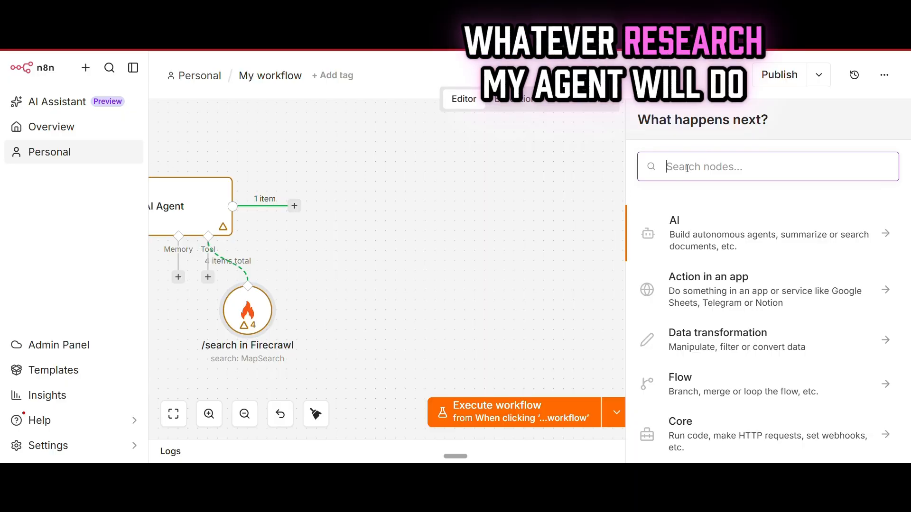
Add a Google Sheets Get row(s) in sheet node after the AI Agent and check its Google Sheets account credential.
left_click(687, 168)
type("sheets")
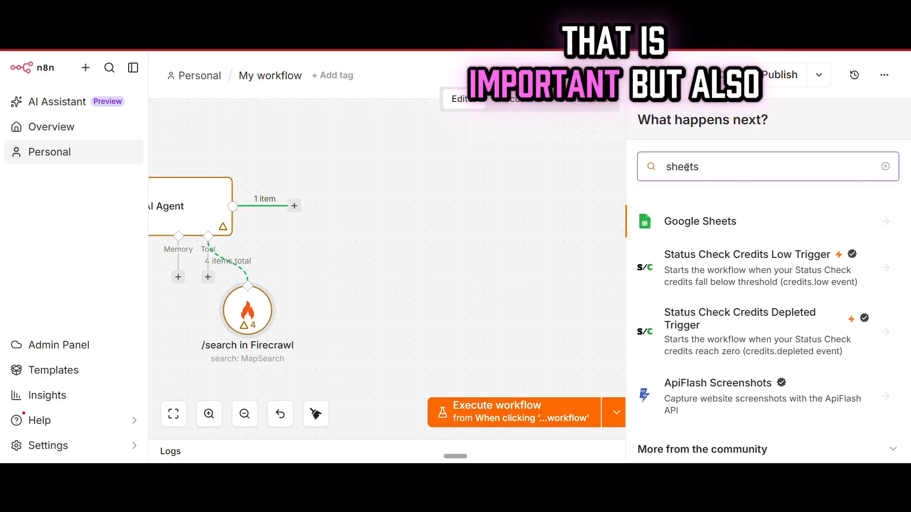
left_click(713, 229)
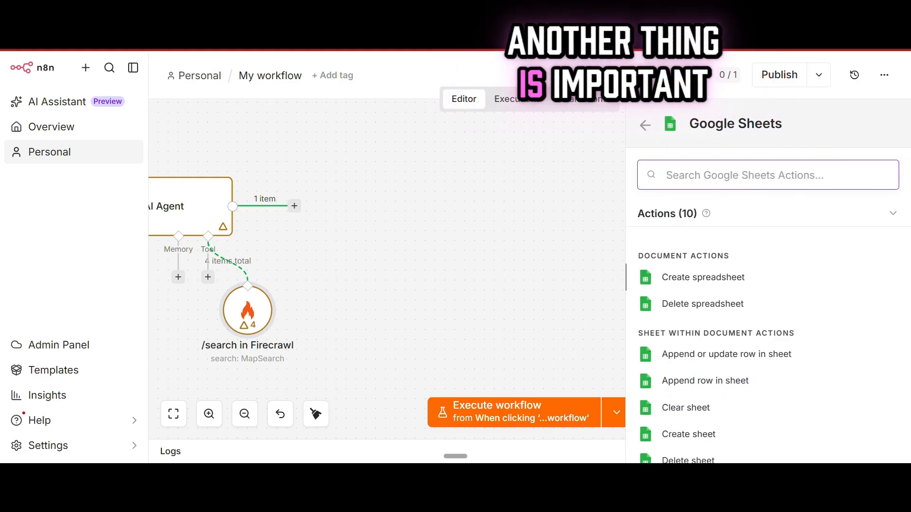
scroll(768, 308, "down", 3)
left_click(702, 374)
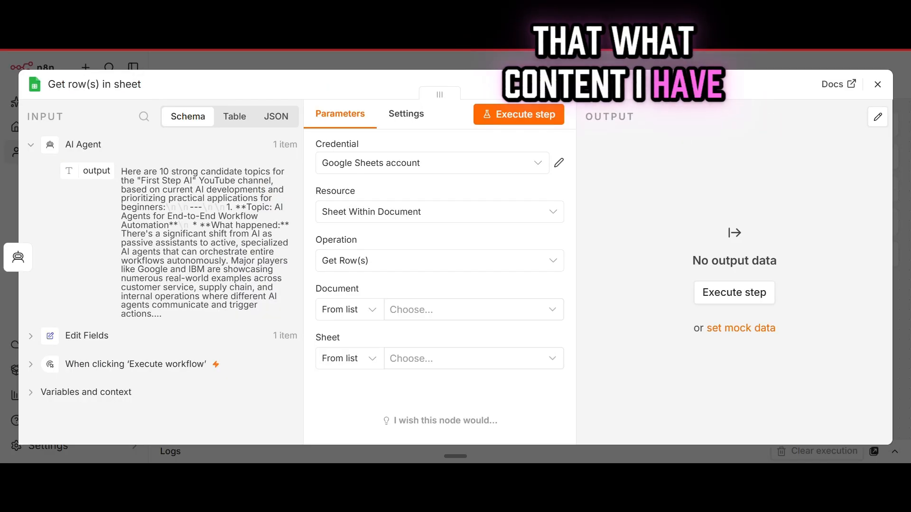
left_click(560, 163)
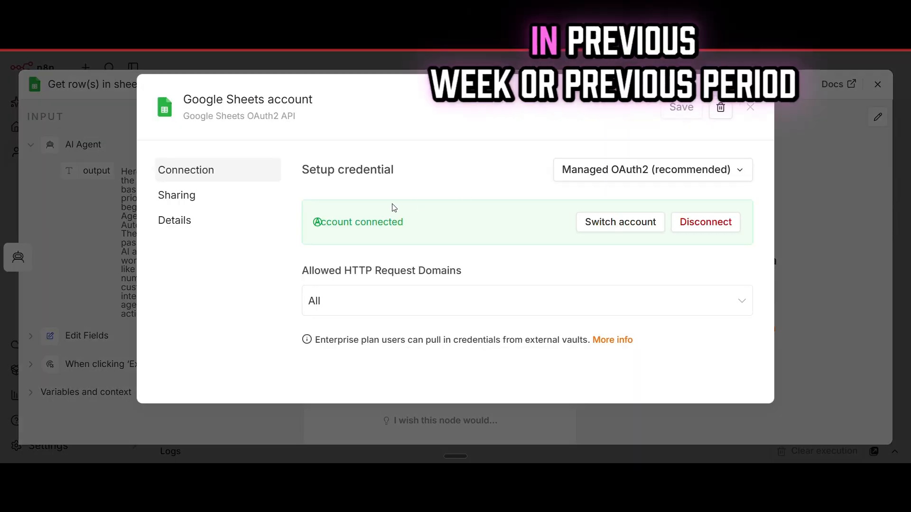
left_click(750, 108)
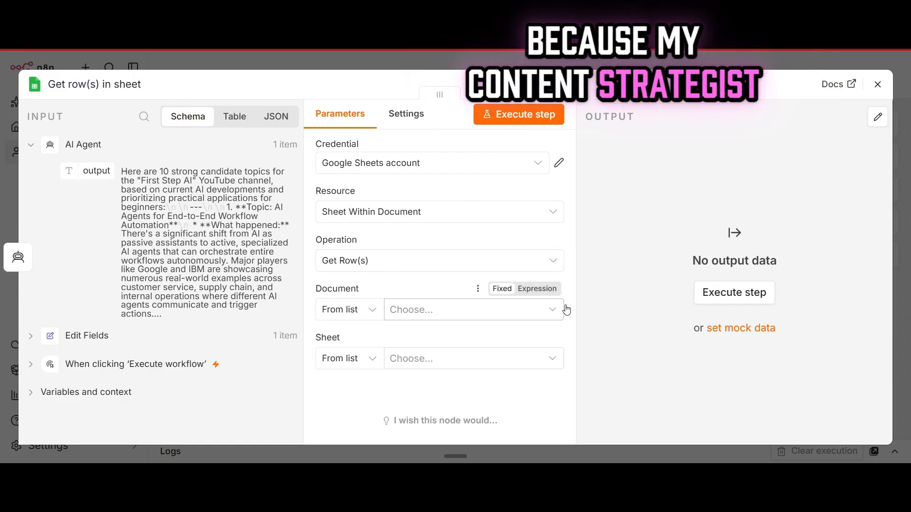
Point the Get row(s) node to the First_Step_Content_Log document and Content Memory Google Sheet, execute it and return to the canvas.
left_click(552, 309)
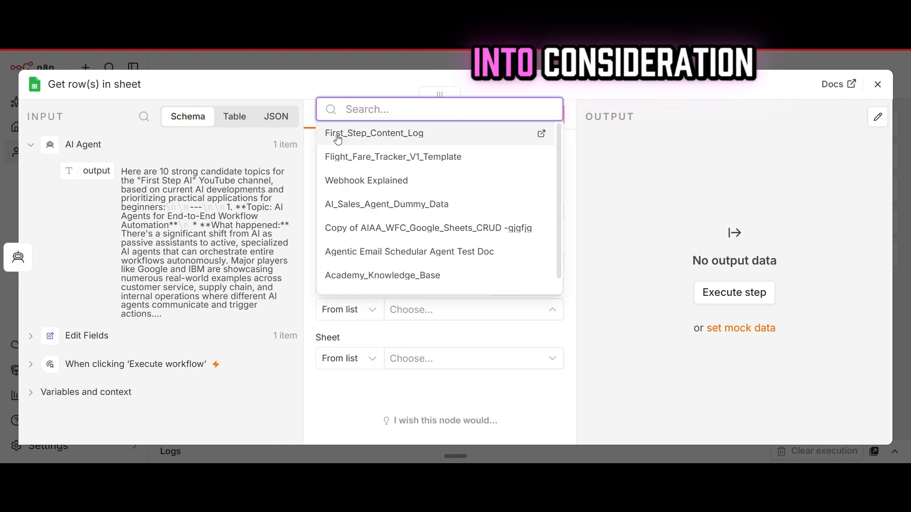
left_click(414, 135)
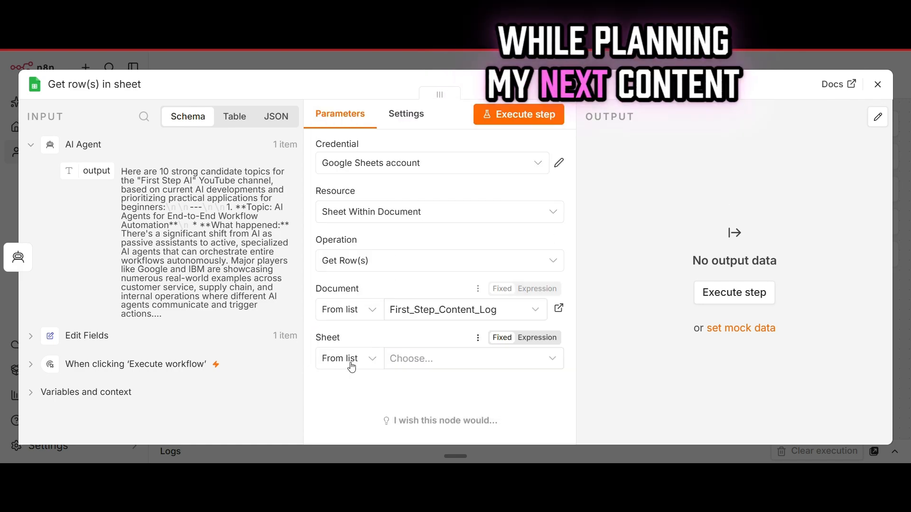
left_click(547, 367)
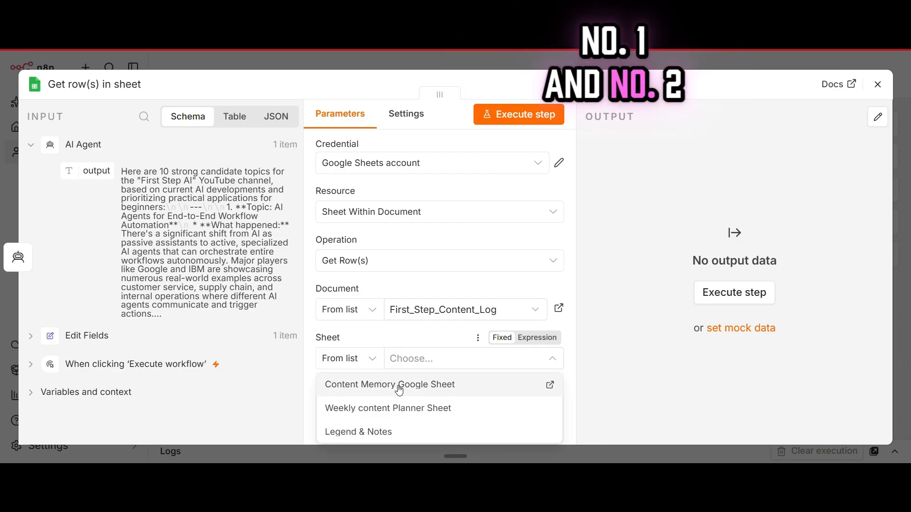
left_click(399, 385)
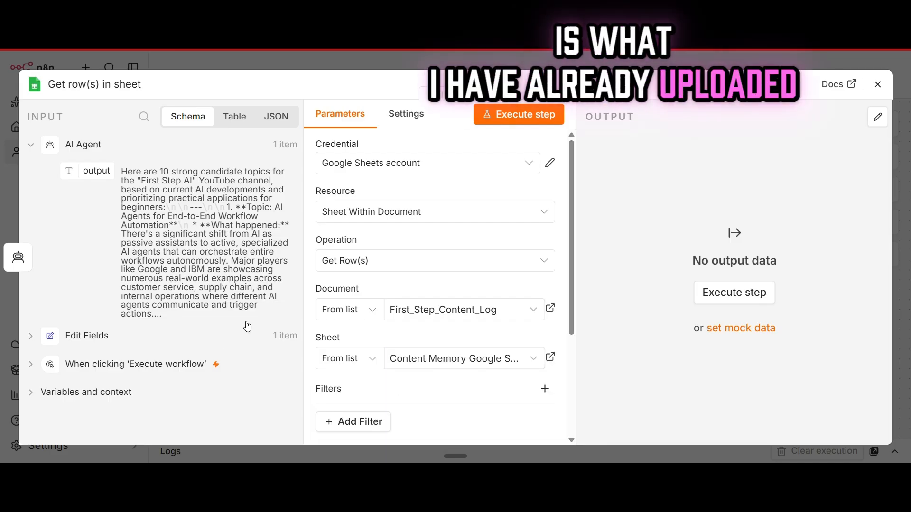
left_click(534, 124)
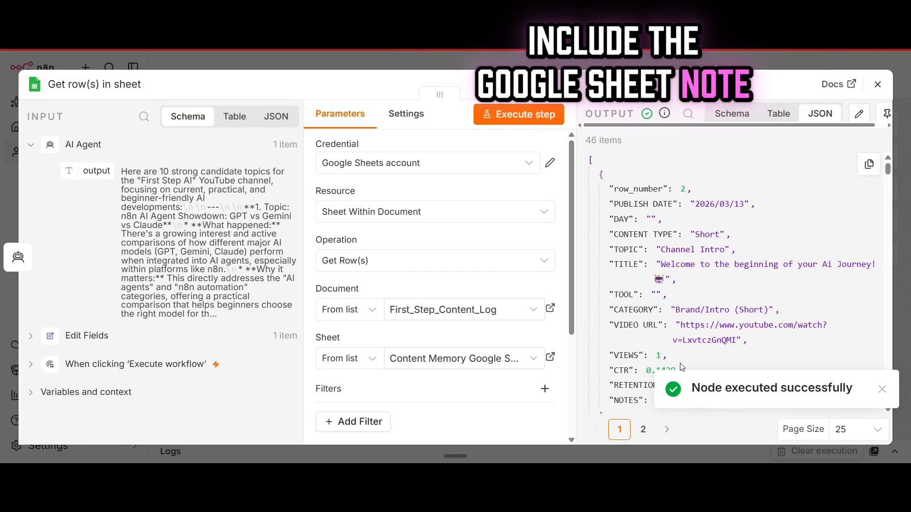
left_click(574, 64)
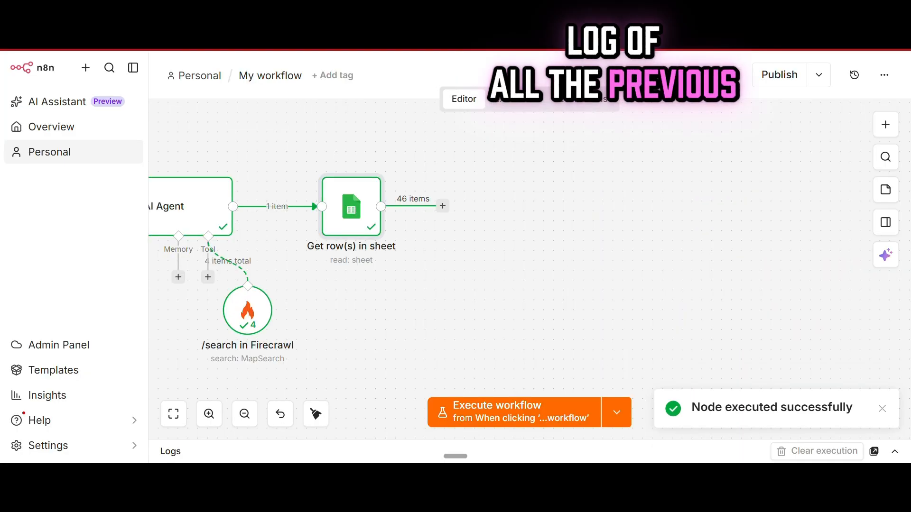
Add an Aggregate node connected to the output of the Get row(s) in sheet node.
left_click(443, 210)
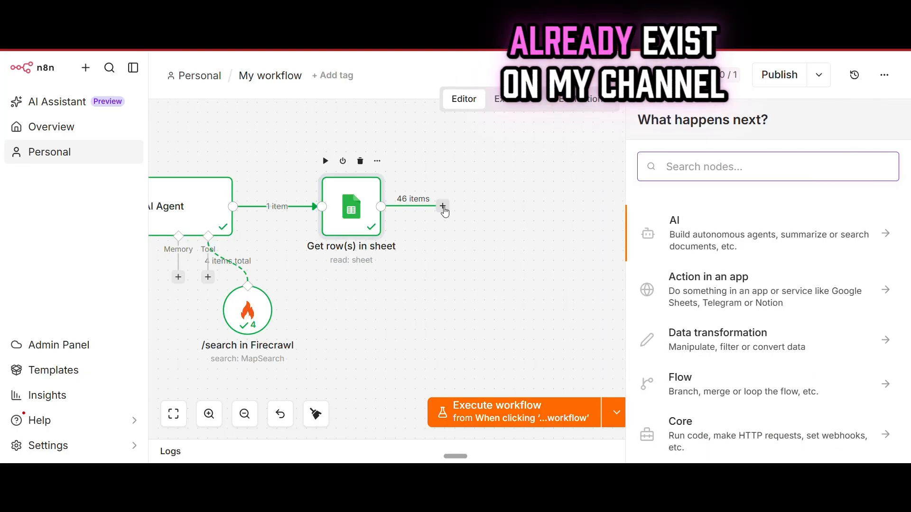
type("aggre")
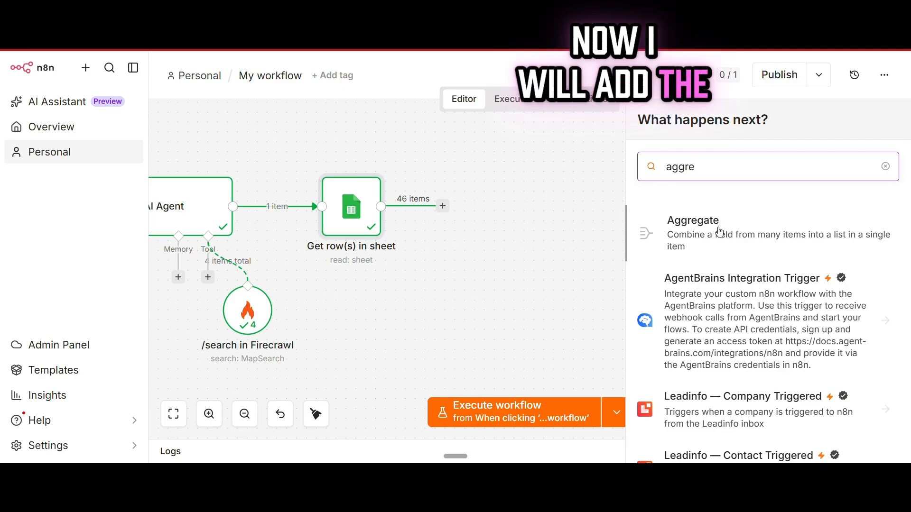
left_click(720, 233)
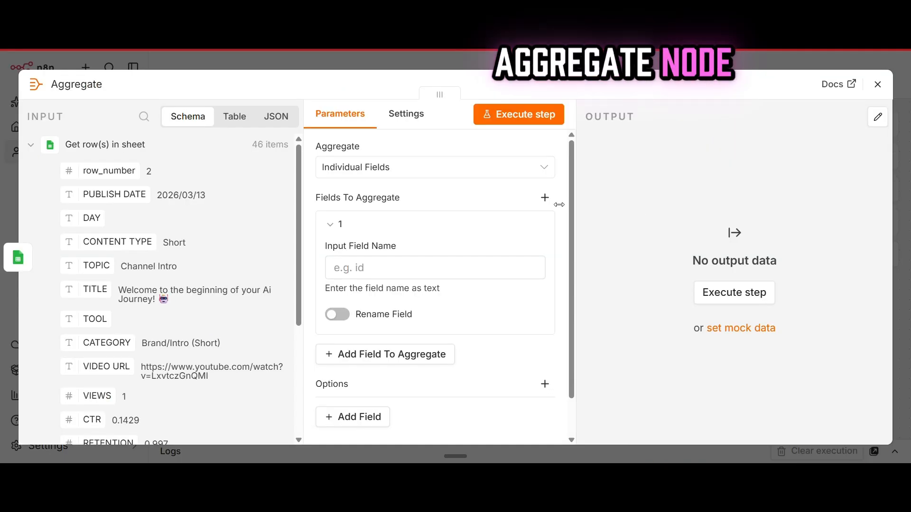
Set Aggregate to All Item Data (Into a Single List) with output field "Previous Content", execute it and return to the canvas.
left_click(547, 172)
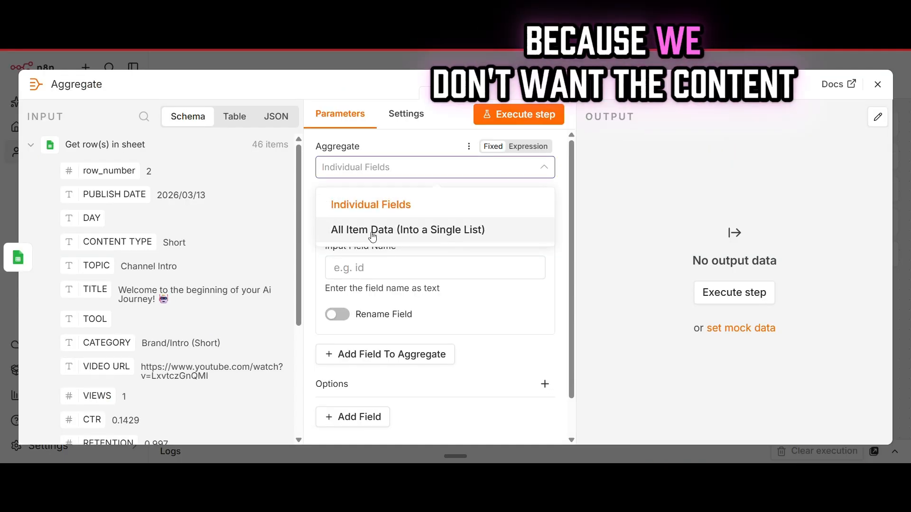
left_click(458, 232)
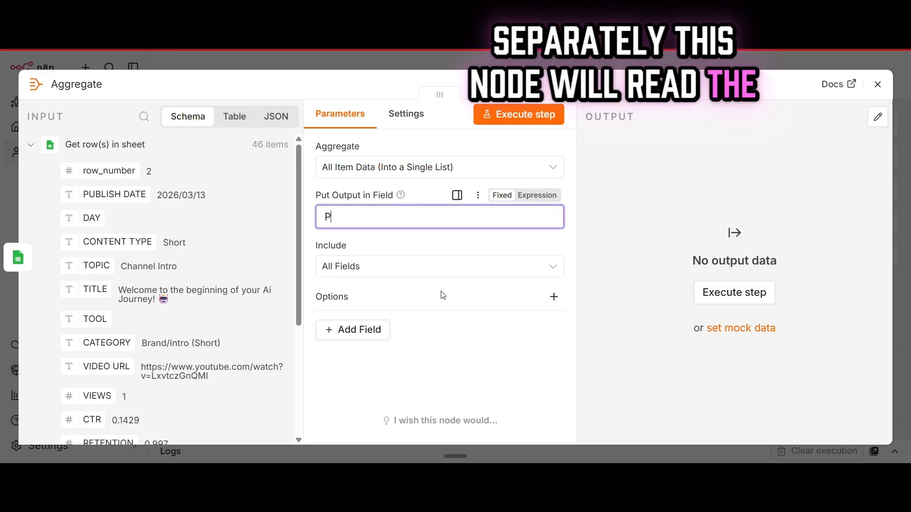
type("revious Content")
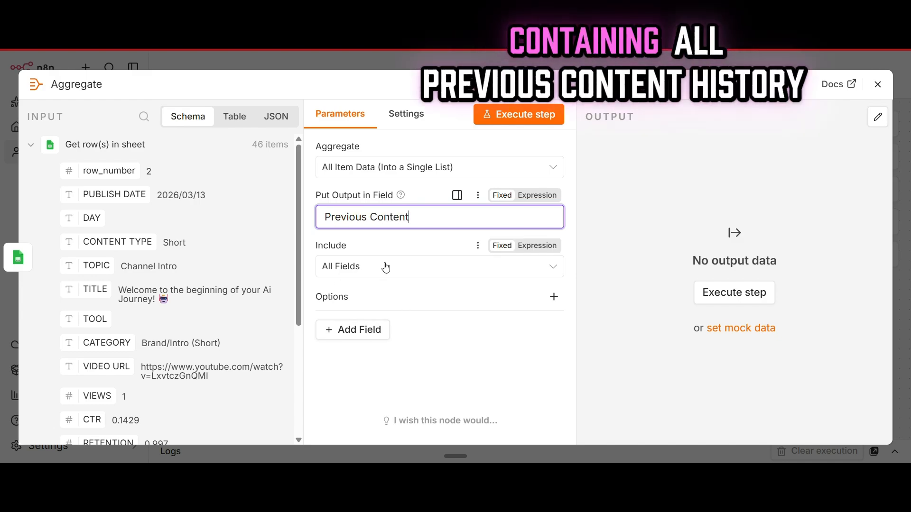
left_click(516, 119)
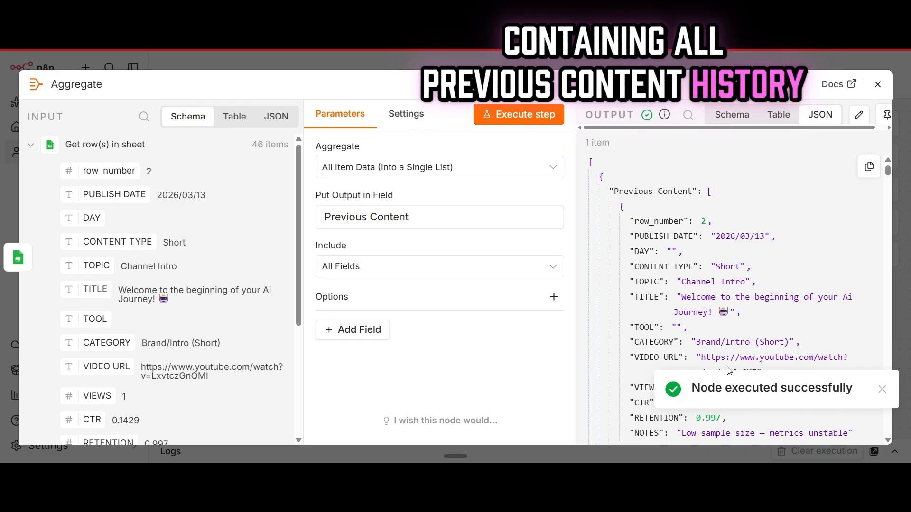
left_click(555, 66)
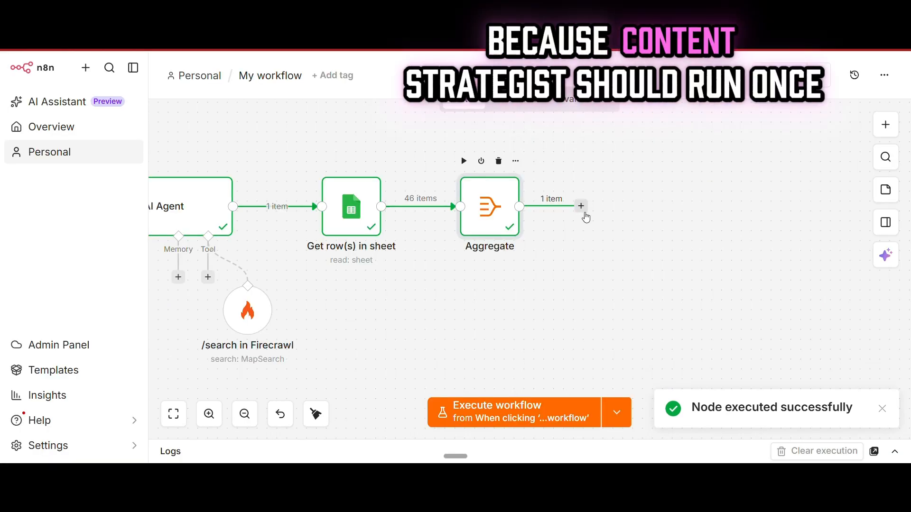
Add a Merge node connected to the output of the Aggregate node.
left_click(581, 207)
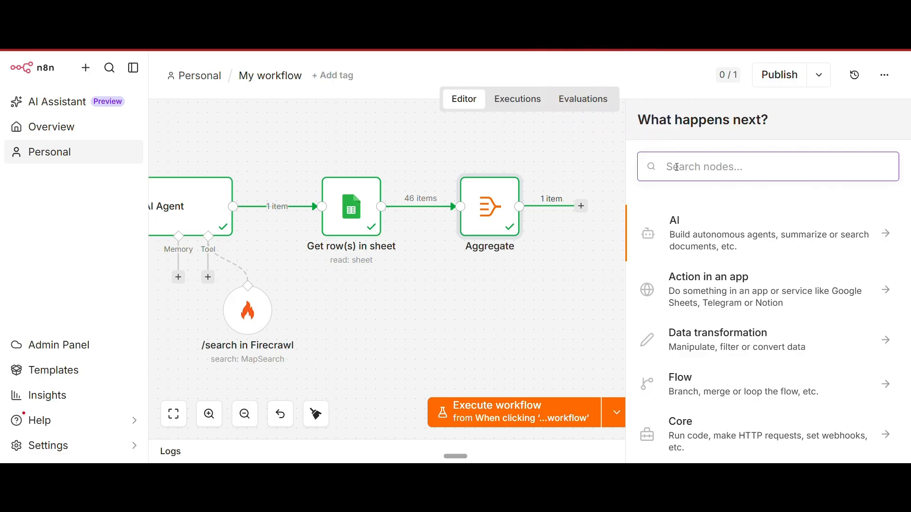
type("M")
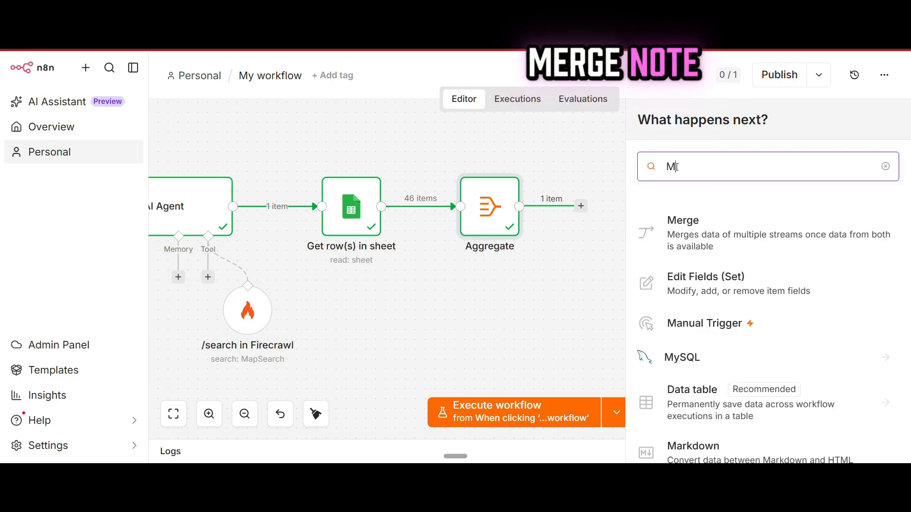
type("erge")
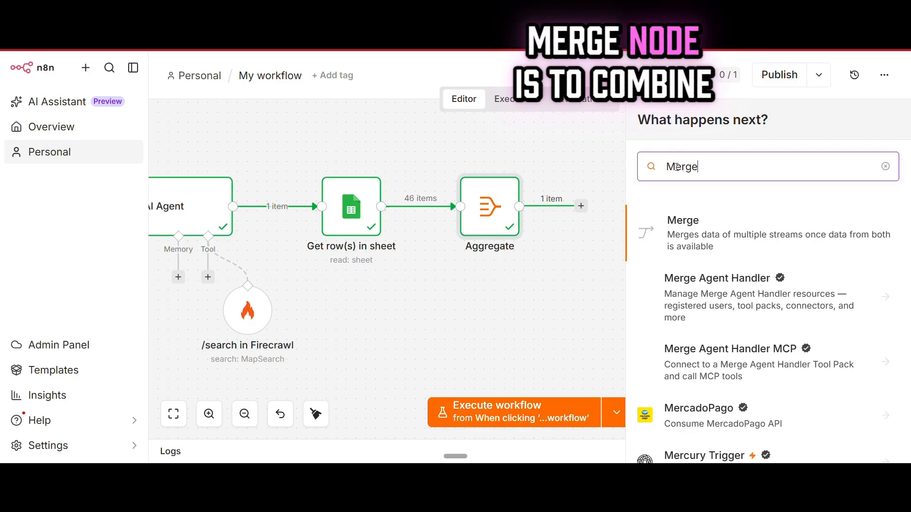
left_click(692, 231)
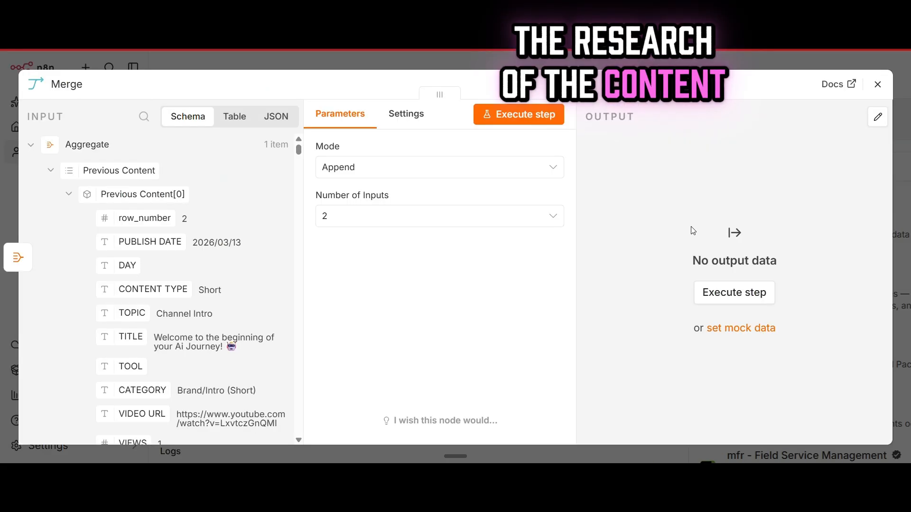
Set the Merge node's mode to Combine and Combine By to Position, then return to the canvas.
left_click(433, 167)
left_click(354, 240)
left_click(550, 218)
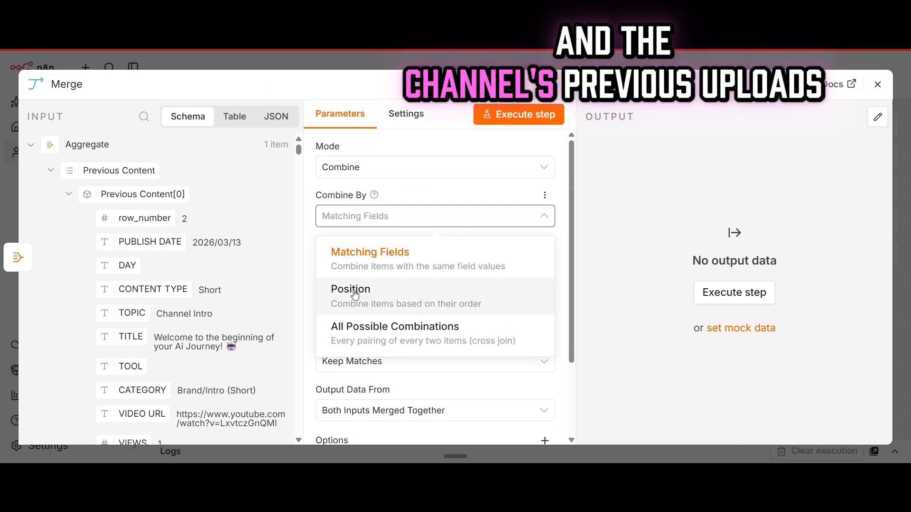
left_click(366, 288)
key("Escape")
Rearrange the nodes and wire Aggregate into Input 2 and the research AI agent's output into Input 1 of Merge.
left_click_drag(619, 201, 609, 152)
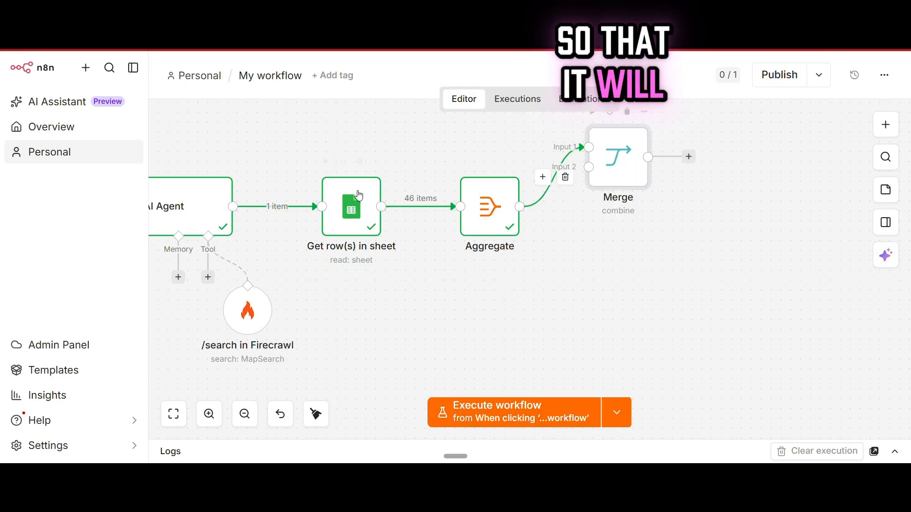
left_click_drag(358, 198, 387, 297)
left_click_drag(488, 204, 574, 175)
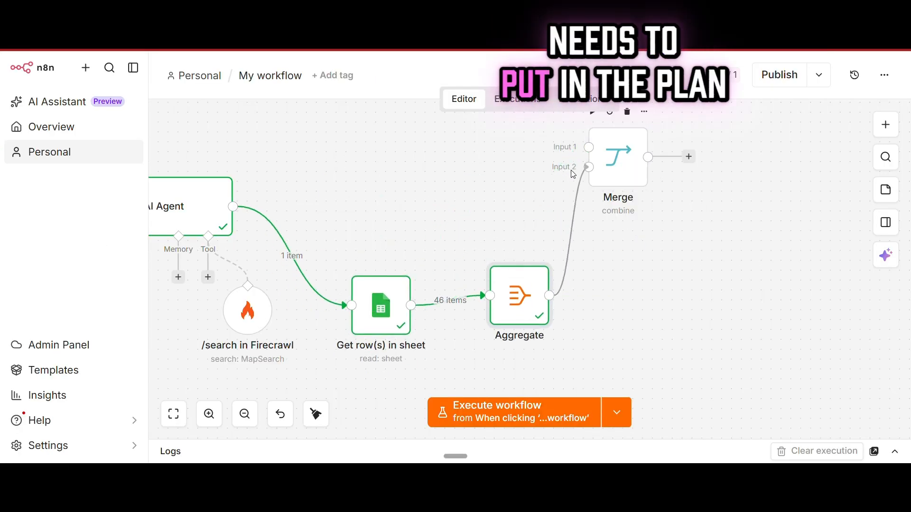
left_click_drag(254, 194, 589, 147)
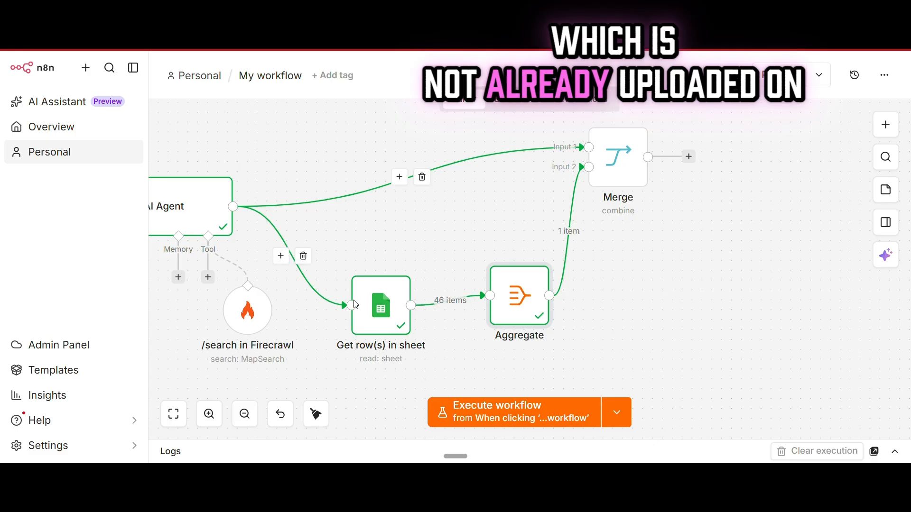
Execute the Merge node with both inputs connected and return to the canvas.
scroll(248, 207, "left", 4)
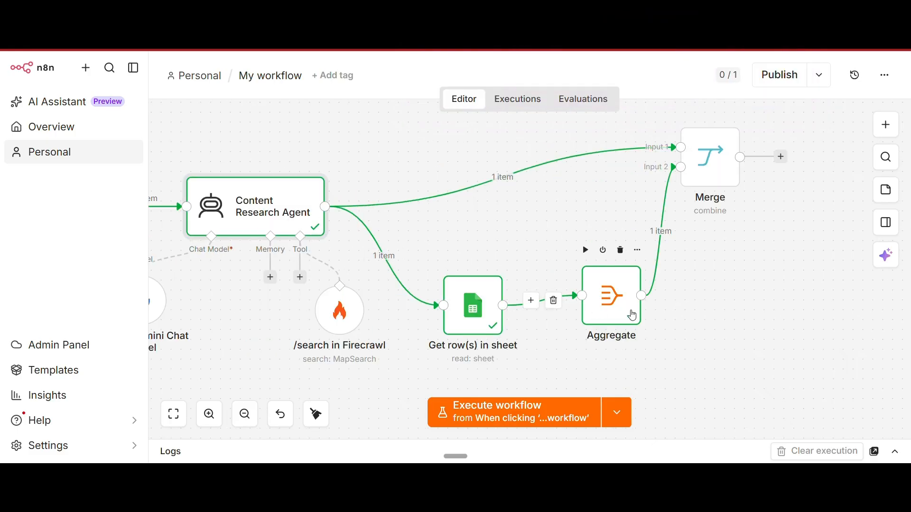
double_click(697, 165)
left_click(535, 116)
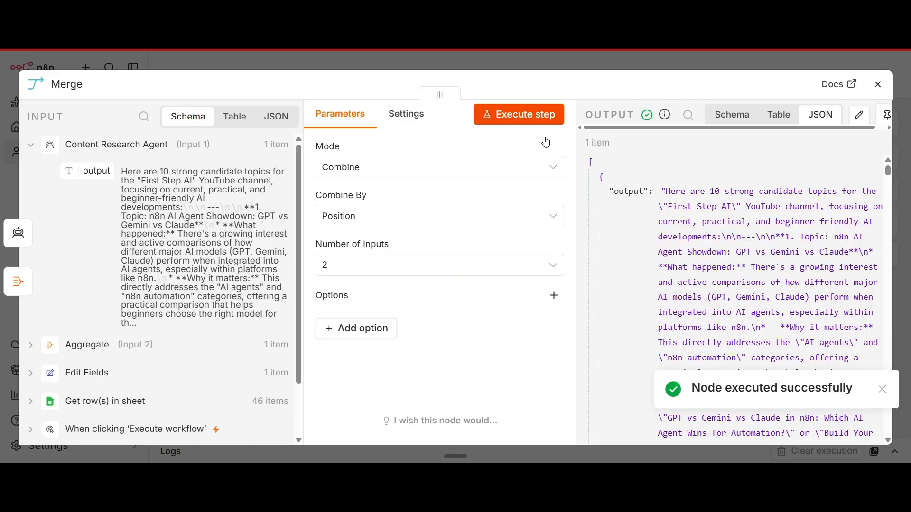
left_click(609, 68)
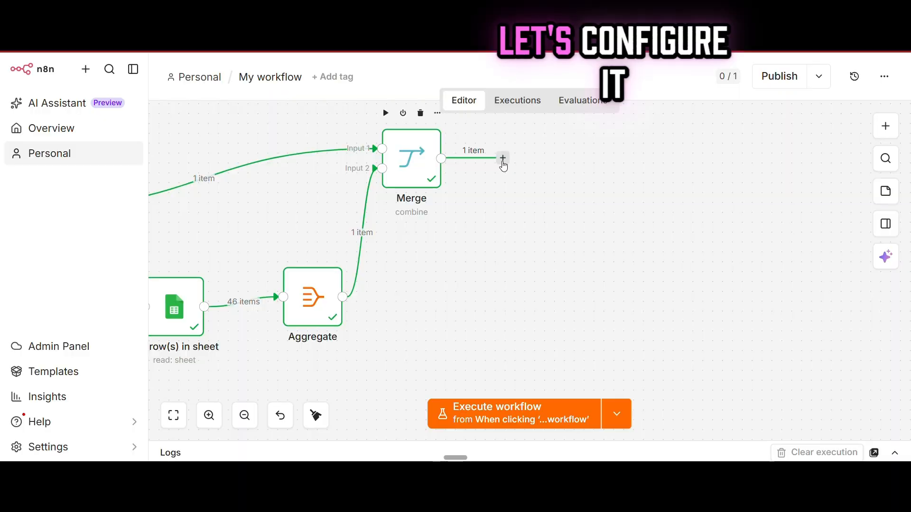
Add an AI Agent node after Merge and name it Content Strategist Agent.
left_click(503, 158)
left_click(673, 237)
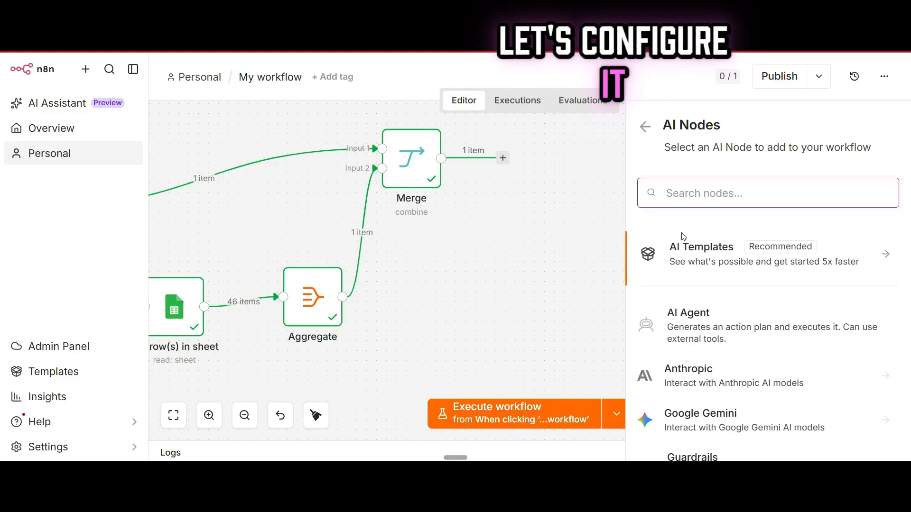
left_click(696, 328)
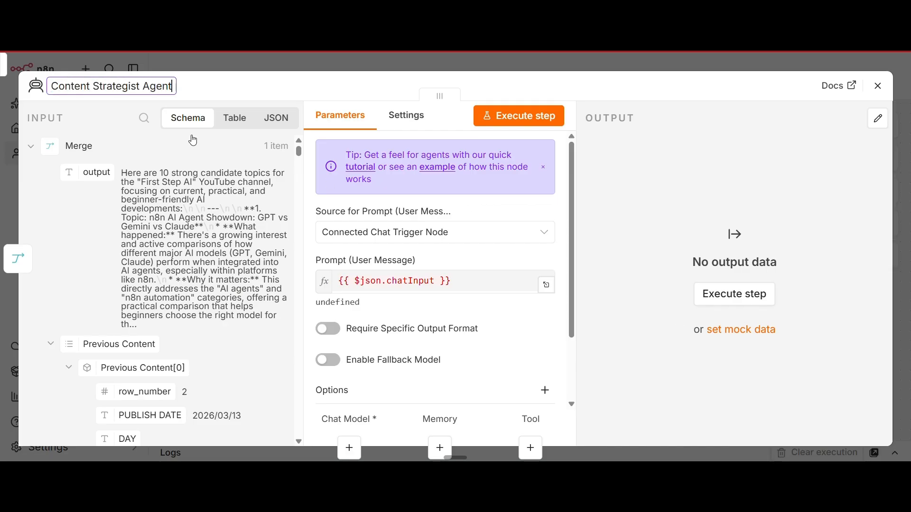
Set the agent's prompt source to Define below and enter the weekly YouTube content plan prompt, using {{ $json.output }} as current AI research.
left_click(545, 237)
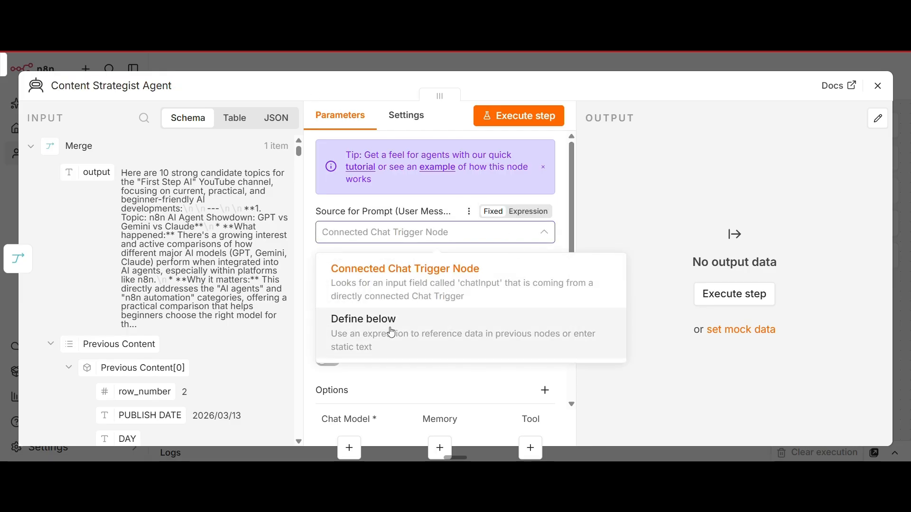
left_click(379, 317)
scroll(569, 215, "down", 2)
left_click(549, 235)
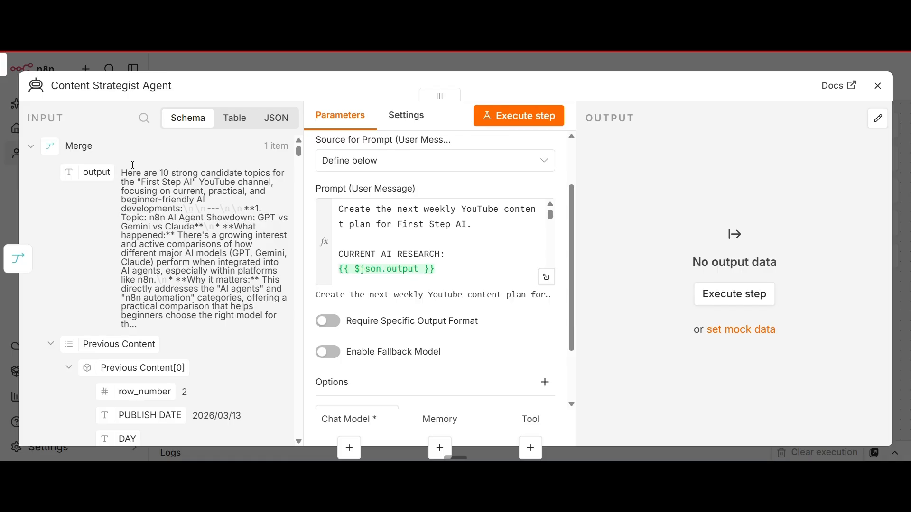
left_click(547, 278)
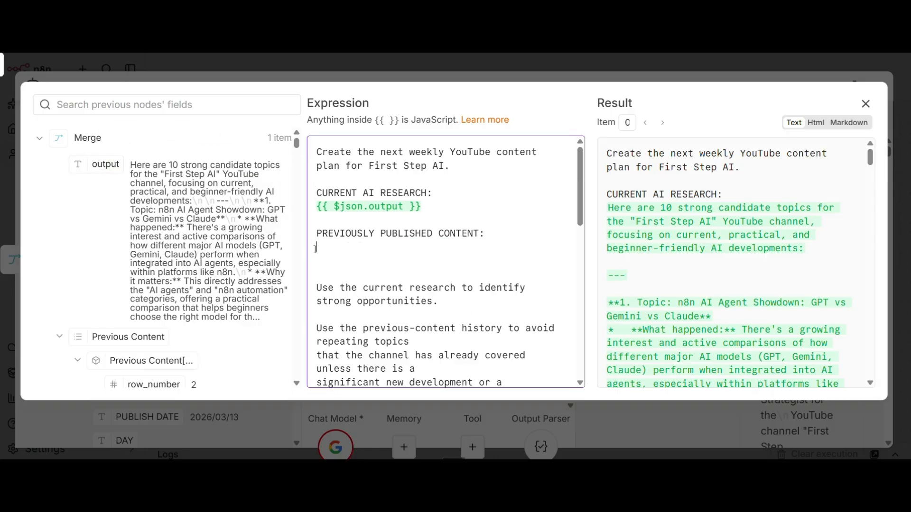
left_click_drag(321, 248, 320, 247)
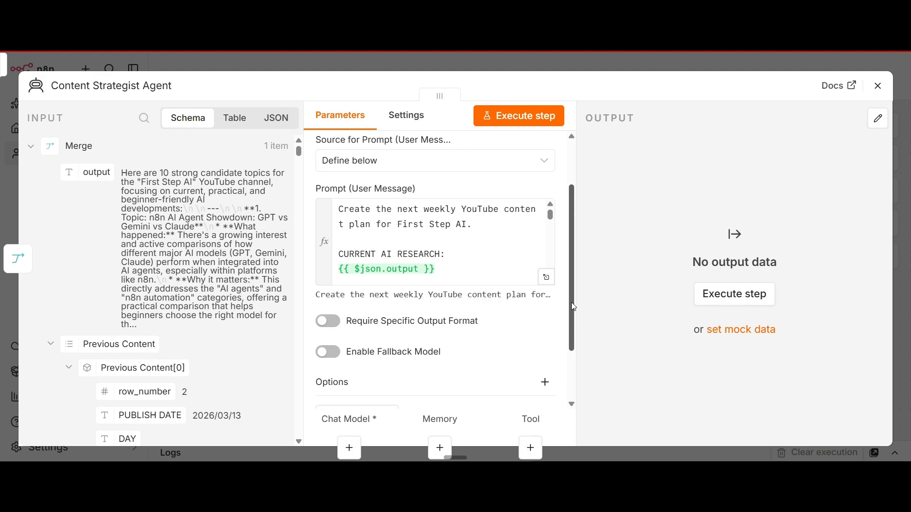
Add a System Message option containing the content strategist instructions and try executing the agent, then return to the canvas.
left_click_drag(571, 302, 571, 350)
left_click(380, 334)
left_click(319, 134)
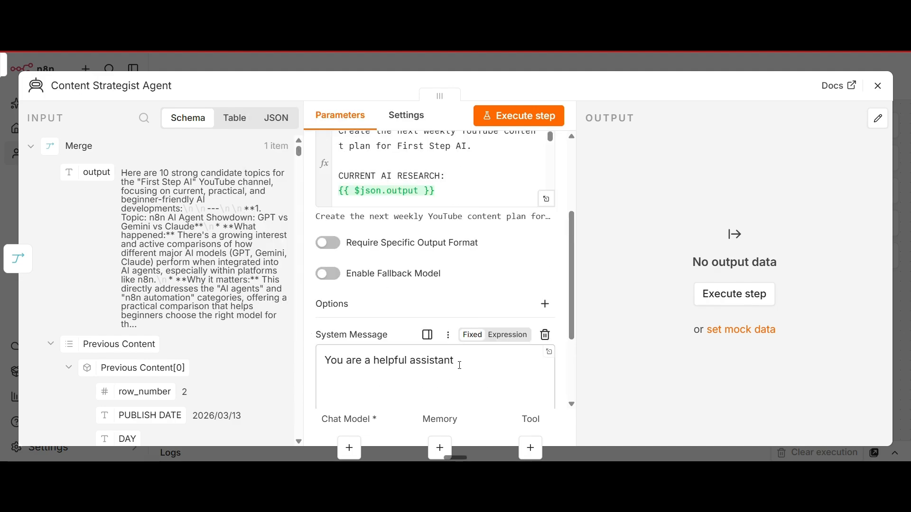
key("ctrl+v")
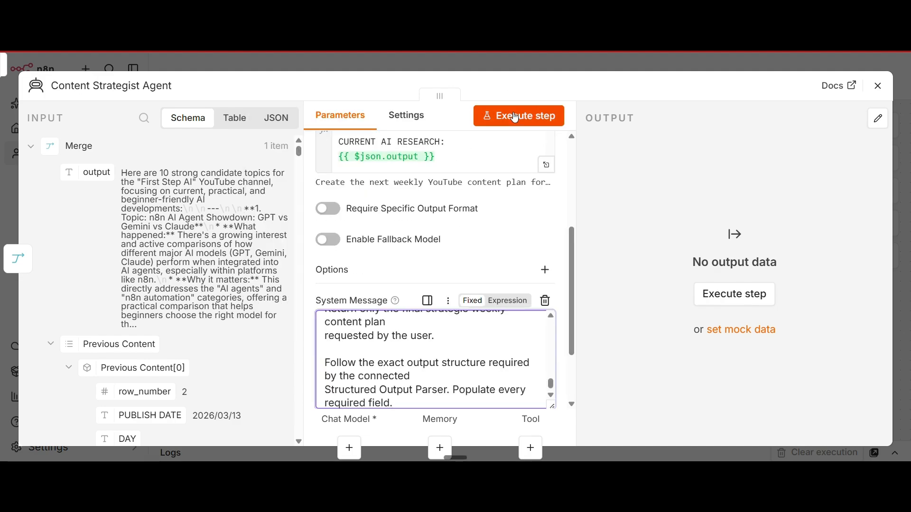
left_click(516, 118)
left_click(559, 58)
Attach a Google Gemini Chat Model to the Content Strategist Agent and check its Google Gemini(PaLM) Api account credential.
left_click(546, 230)
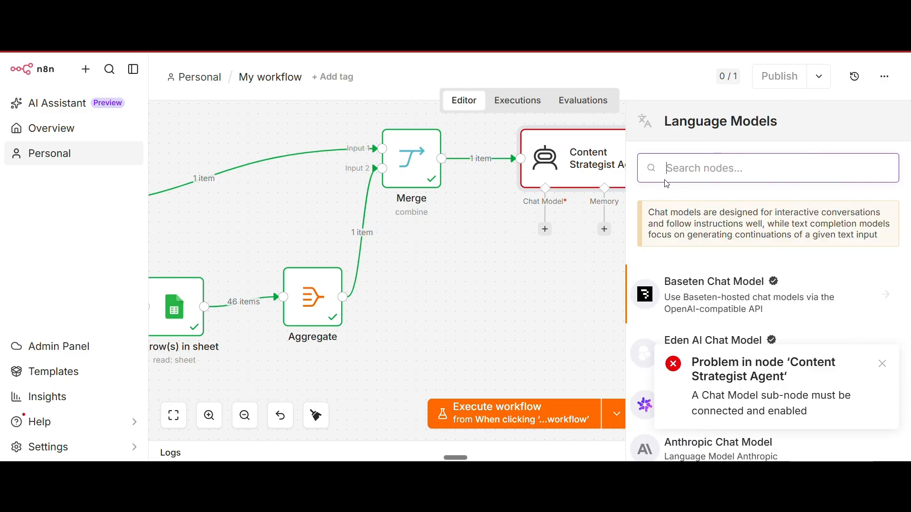
type("goog")
left_click(712, 224)
left_click(557, 162)
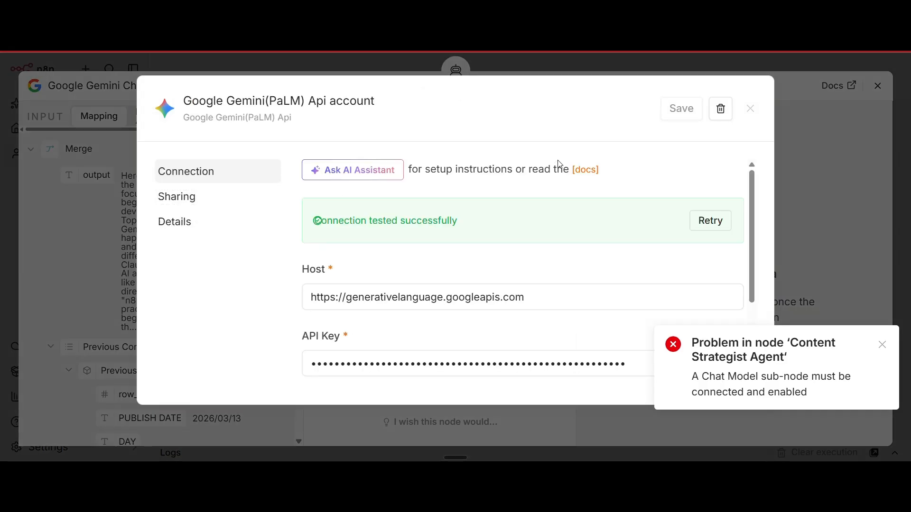
left_click(516, 75)
Choose a different Gemini model for the strategist's chat model and return to the canvas.
left_click(550, 215)
scroll(621, 298, "up", 2)
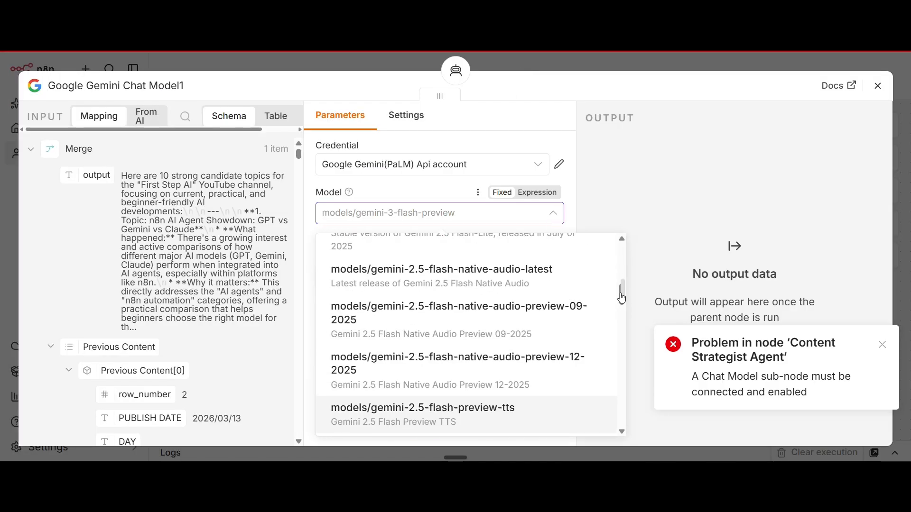
left_click_drag(622, 298, 621, 283)
left_click(427, 303)
left_click(377, 58)
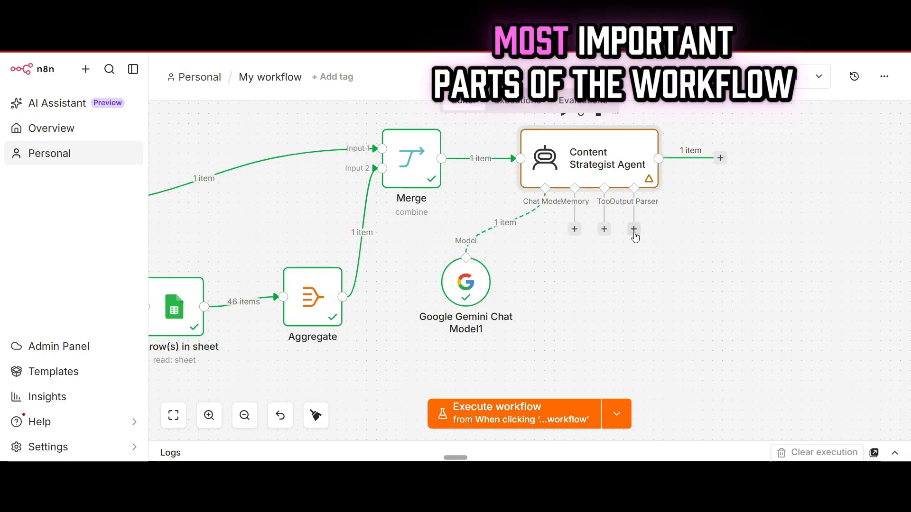
Attach a Structured Output Parser to the Content Strategist Agent and replace its JSON example with the weekly content plan structure.
left_click(634, 229)
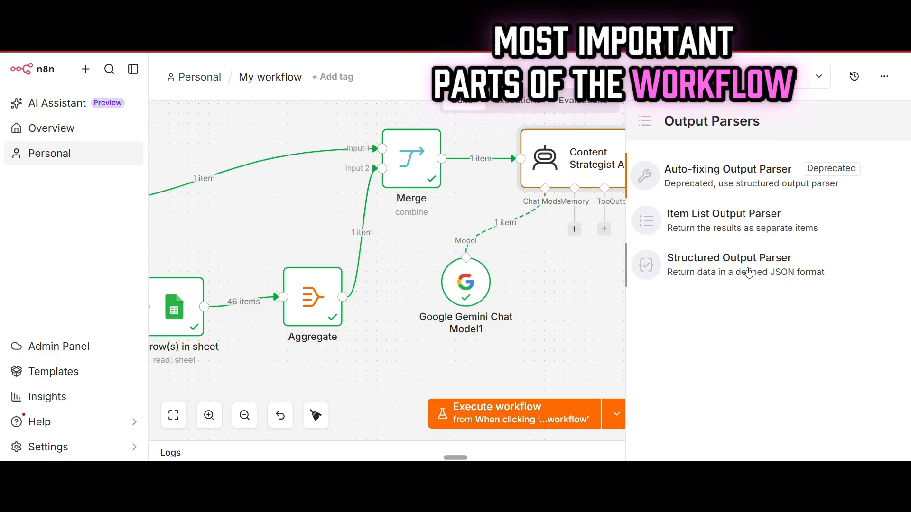
left_click(731, 271)
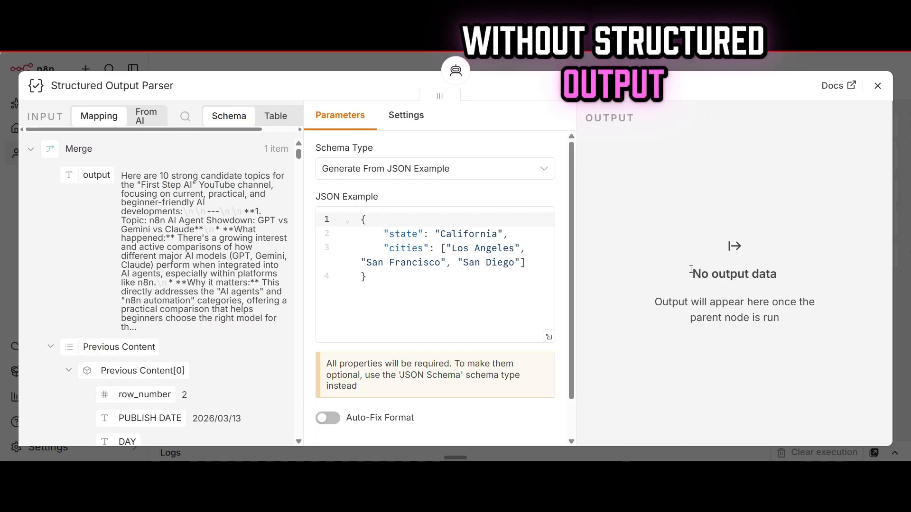
left_click_drag(370, 281, 322, 222)
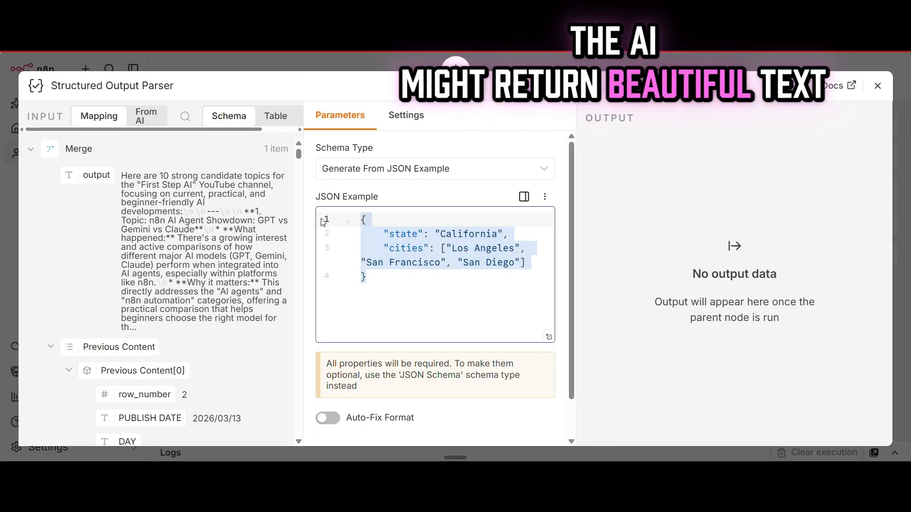
key("BackSpace")
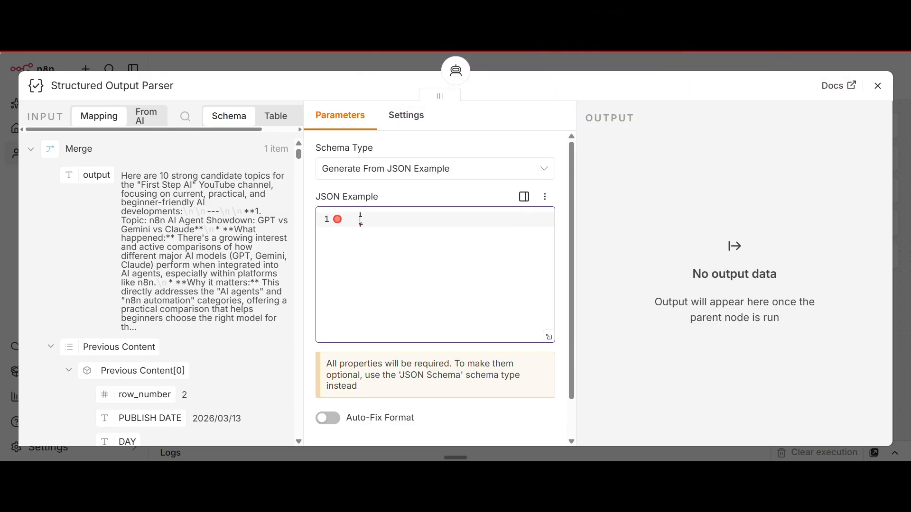
key("ctrl+v")
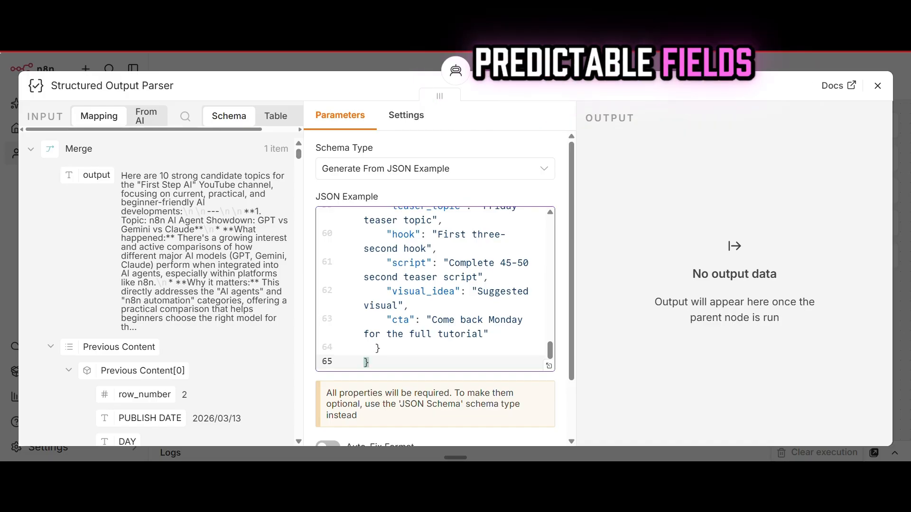
left_click(588, 62)
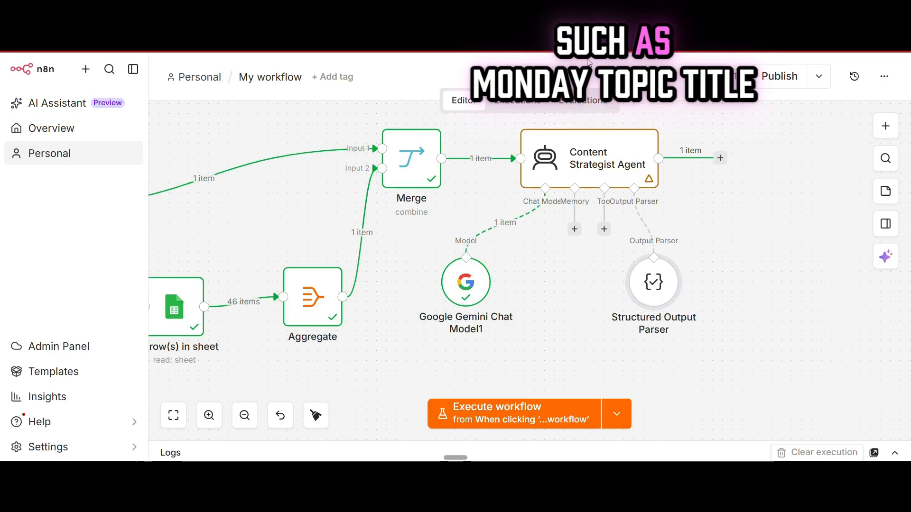
Execute the Content Strategist Agent with the Structured Output Parser attached.
double_click(596, 149)
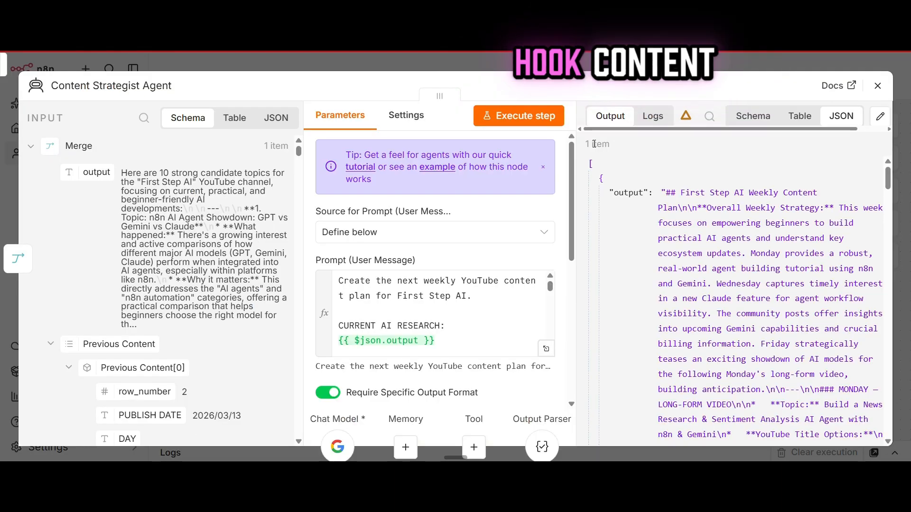
left_click(525, 115)
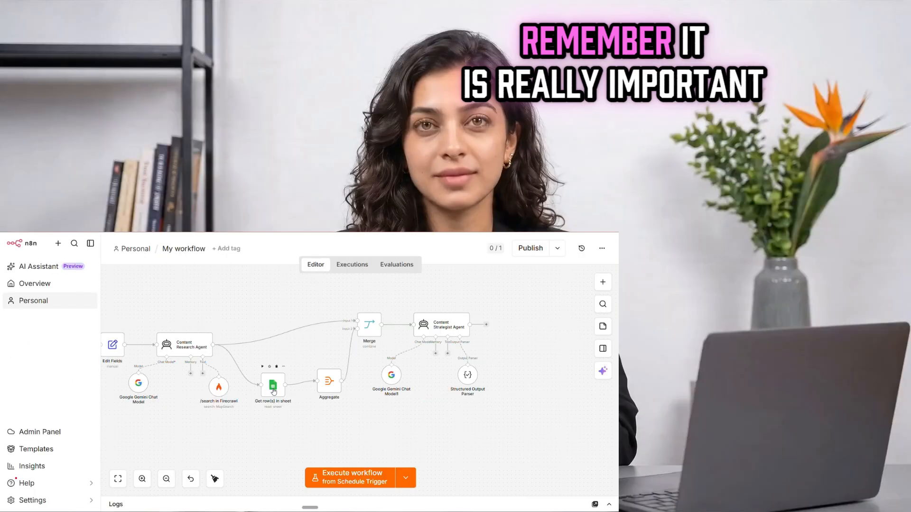
Rename the Get row(s) in sheet node to "Read the Previous Content".
key("F2")
type("Read the")
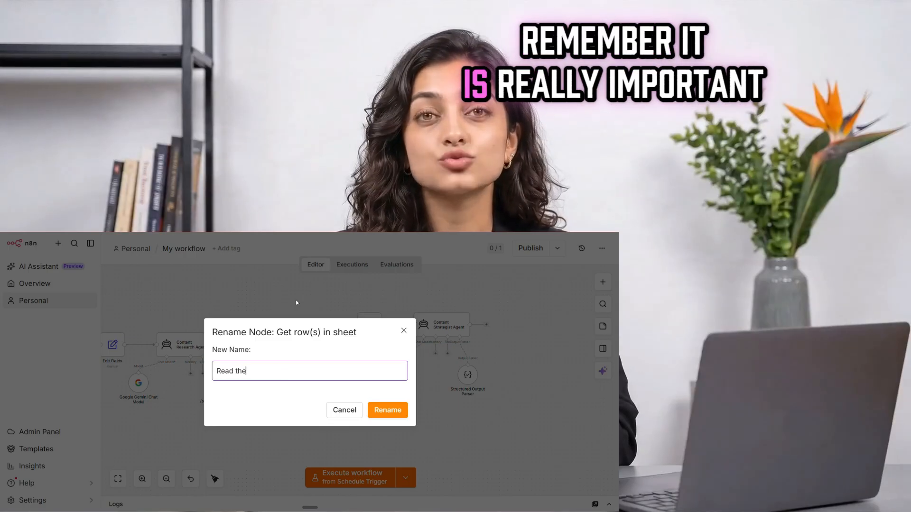
type(" Previous Content")
left_click(388, 412)
Rename the Aggregate node to "Combine the Previous content".
right_click(326, 381)
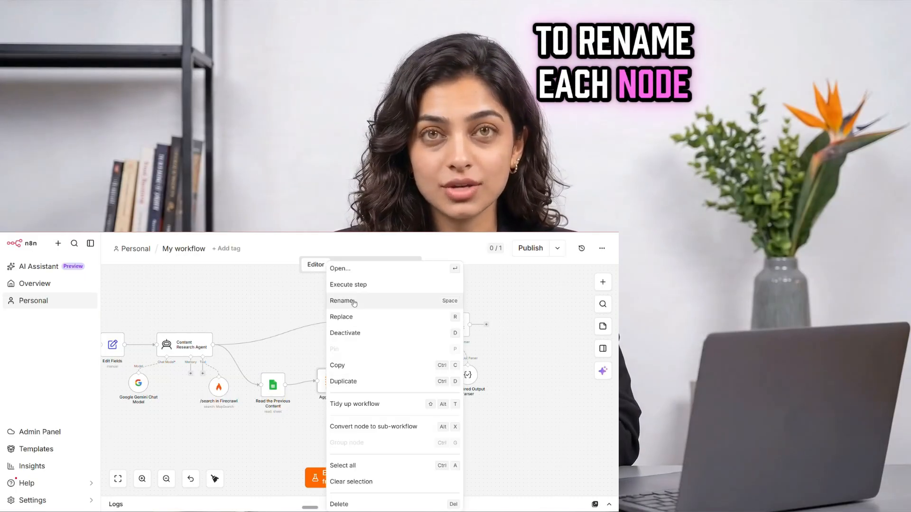
left_click(354, 301)
type("Combine the Previous content")
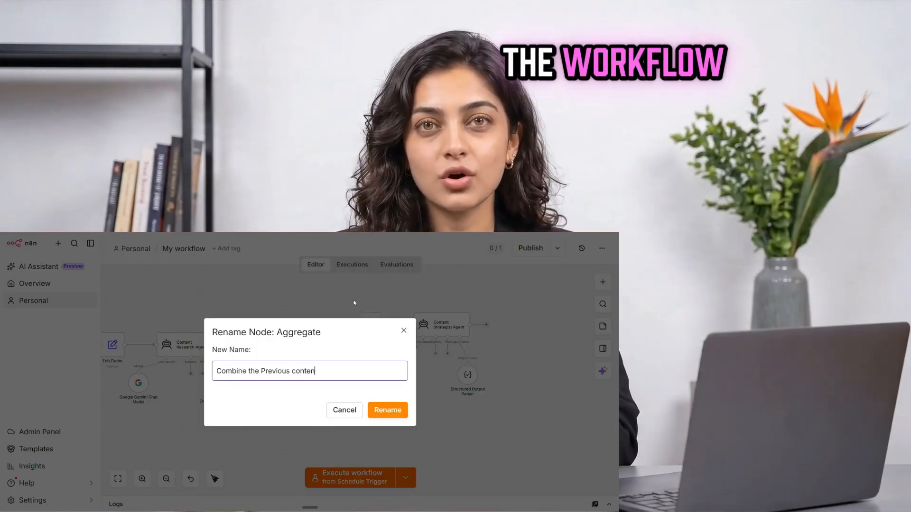
key("Return")
Rename the Merge node to "Merge the Research and Previous Content".
right_click(369, 324)
left_click(394, 301)
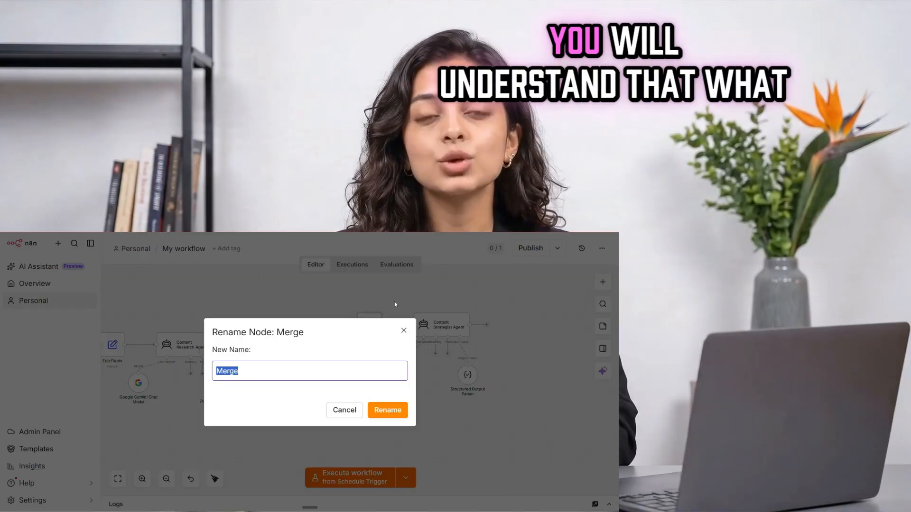
type("Merge the Research and ")
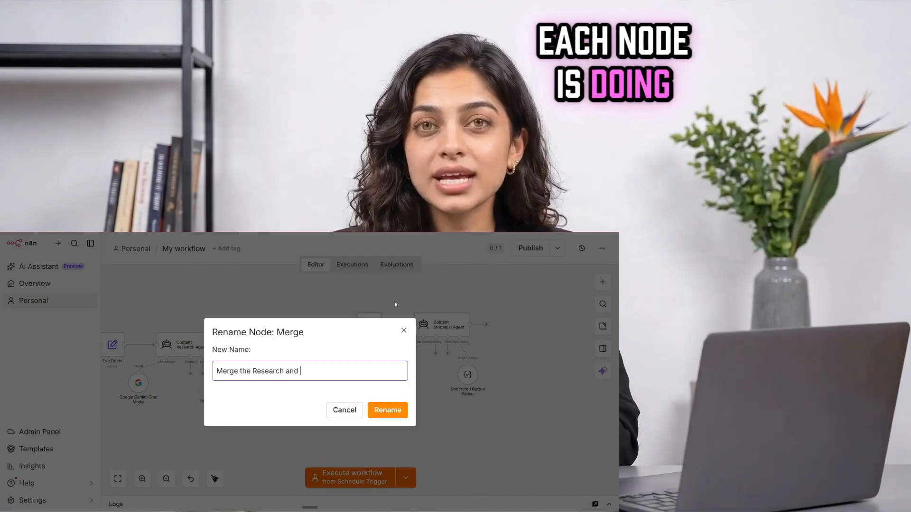
type("Previous Content")
key("Return")
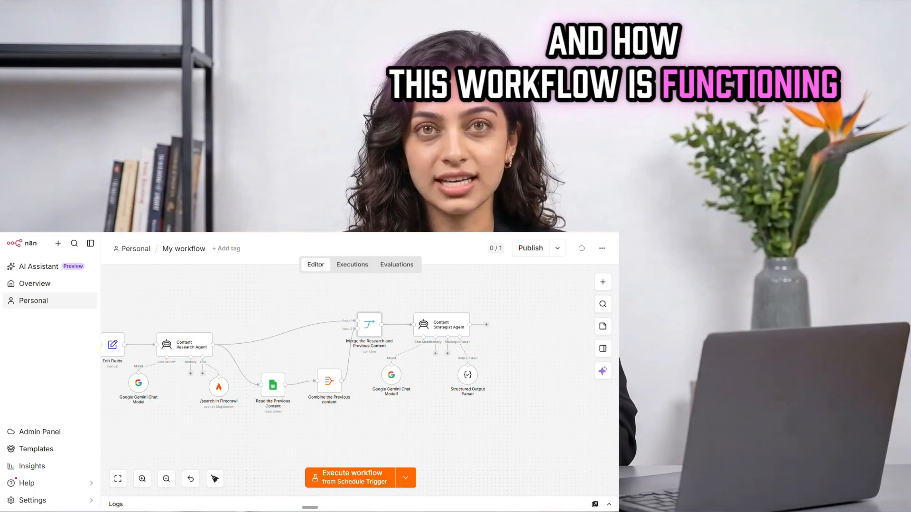
Add a Code in JavaScript node after the Content Strategist Agent and replace its default code with the copied script that splits the weekly plan into daily items.
double_click(600, 158)
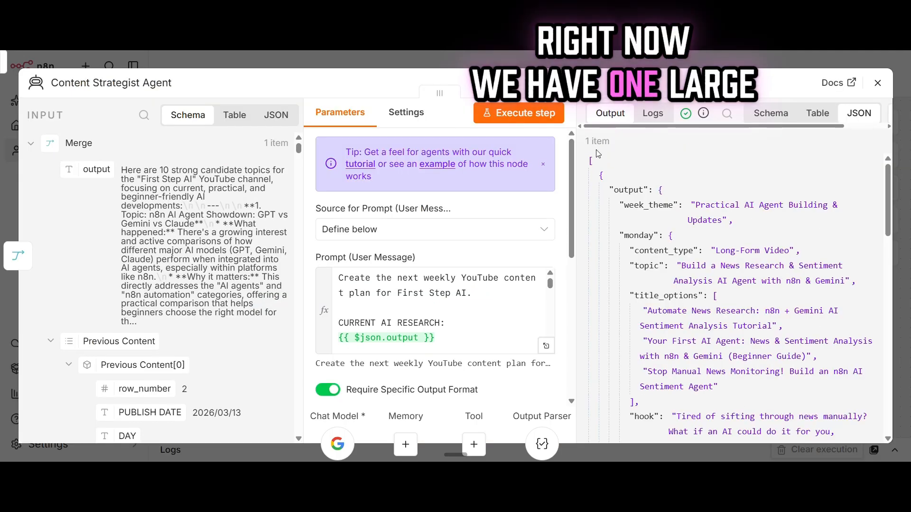
scroll(735, 284, "down", 20)
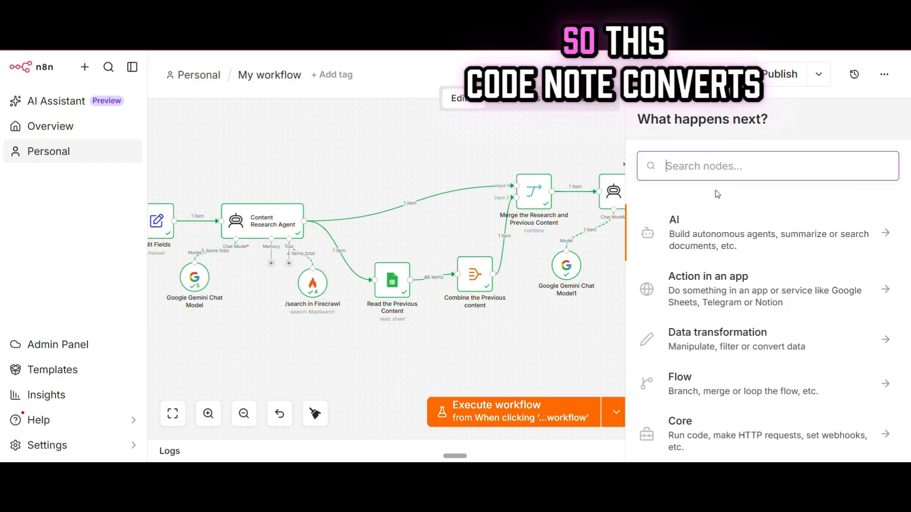
type("code")
key("Return")
left_click(700, 254)
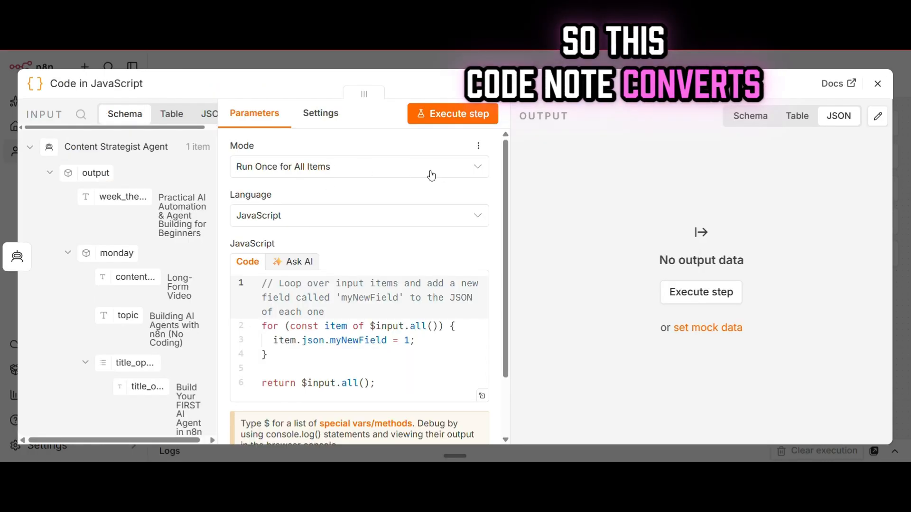
left_click(389, 383)
key("ctrl+a")
key("BackSpace")
key("ctrl+v")
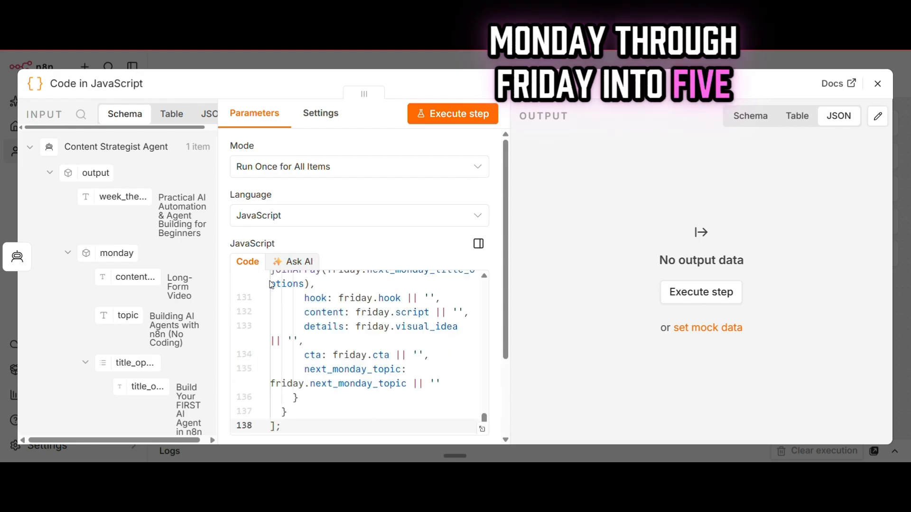
Execute the Code in JavaScript node and review its daily output items.
left_click(453, 114)
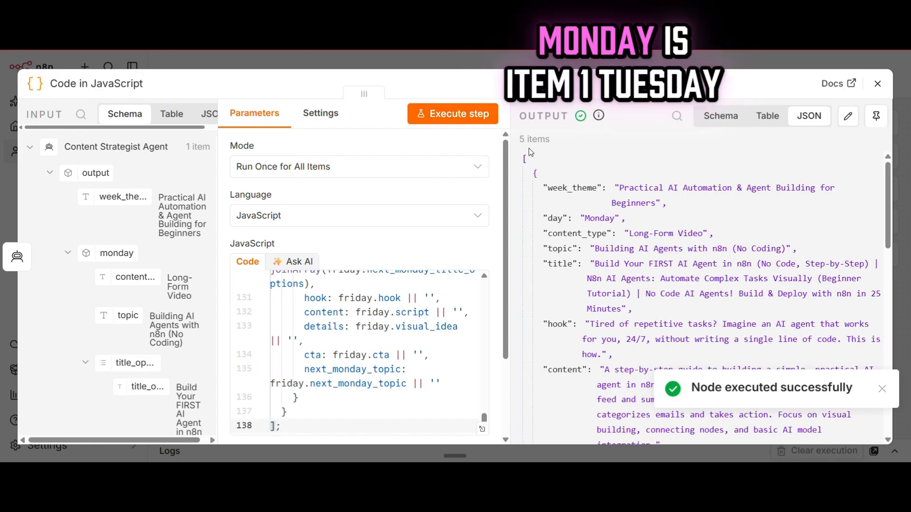
left_click_drag(887, 196, 893, 383)
left_click_drag(888, 335, 889, 171)
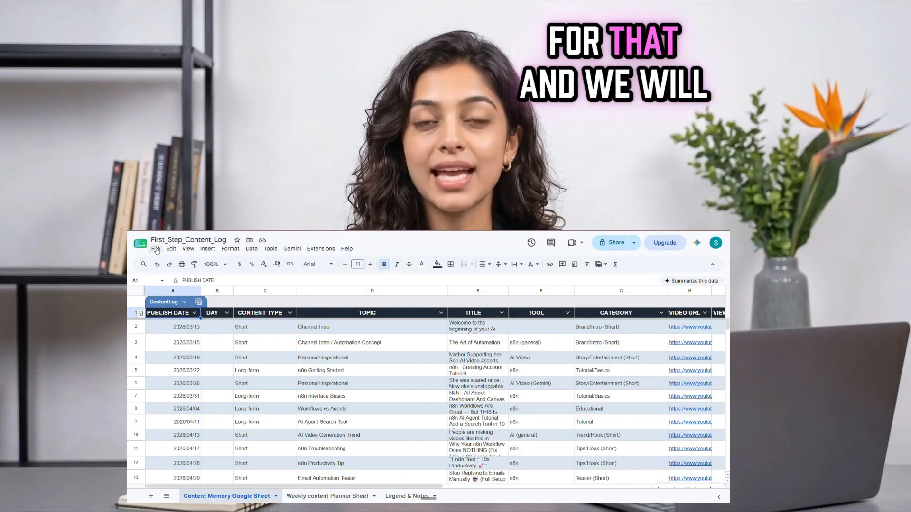
View the Weekly content Planner Sheet in Google Sheets, and add a Google Sheets Append row in sheet node after the Code in JavaScript node in n8n.
left_click(327, 496)
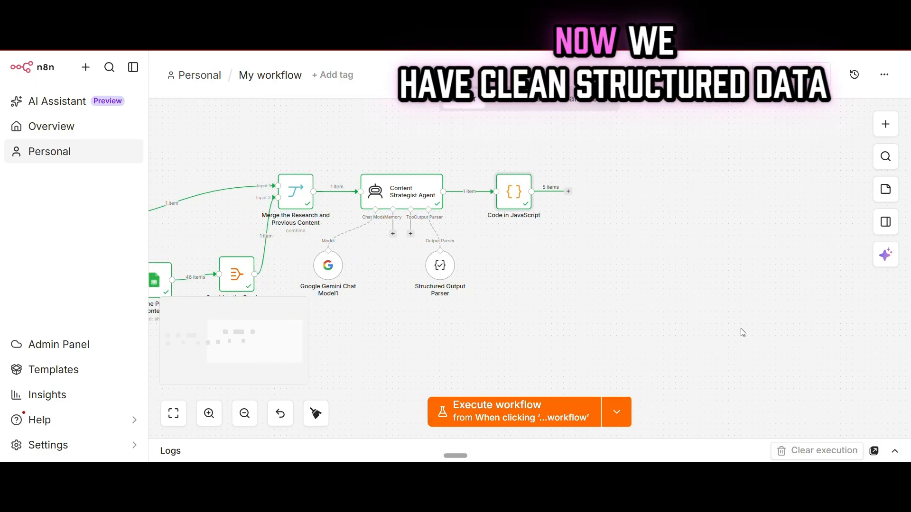
left_click(566, 191)
type("shi")
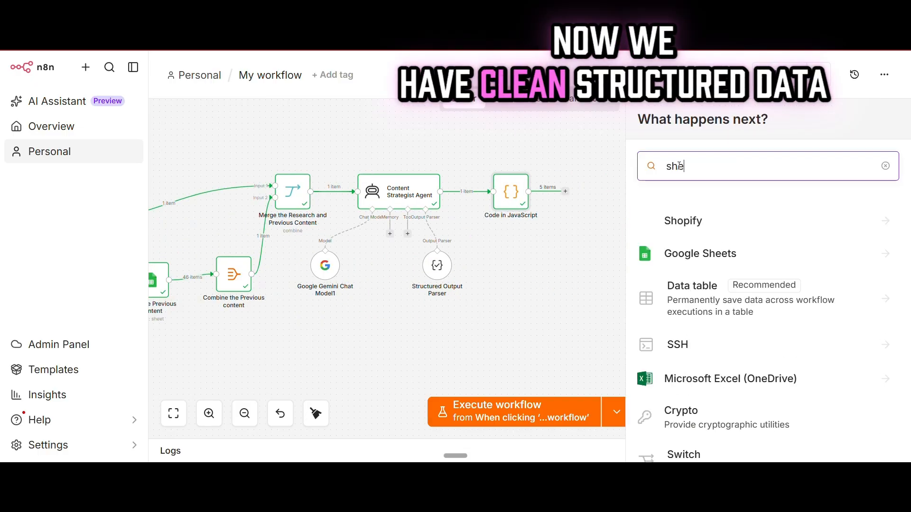
left_click(727, 252)
left_click(708, 385)
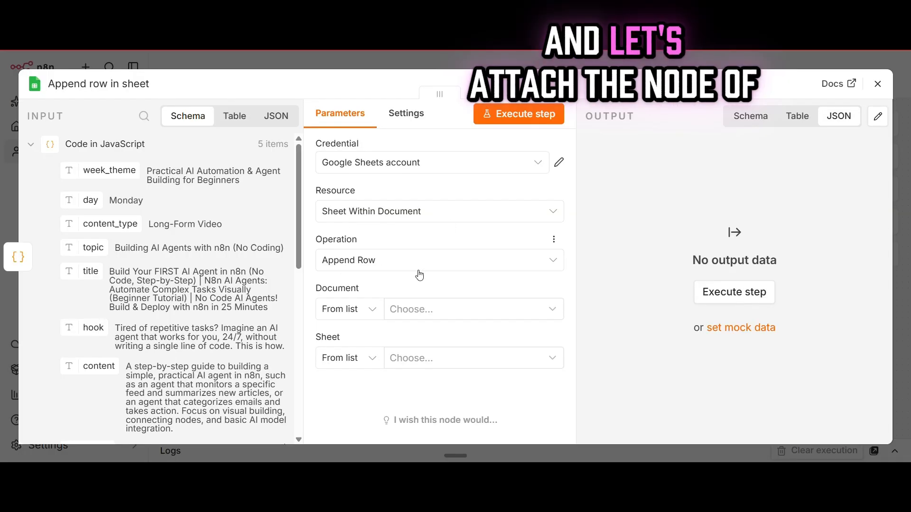
Set the append node's document to First_Step_Content_Log and its sheet to Weekly content Planner Sheet.
left_click(441, 309)
left_click(397, 133)
left_click(552, 358)
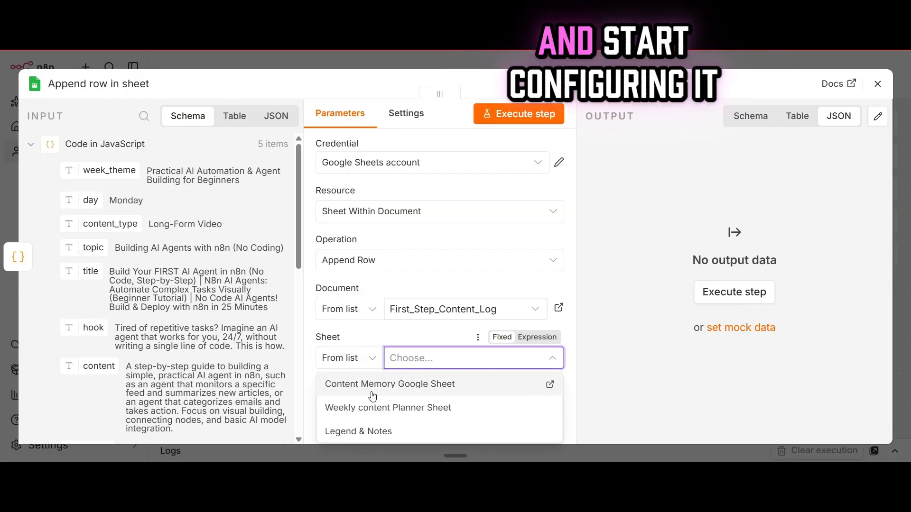
left_click(434, 408)
Map the week_theme, day, content_type, topic, title and hook inputs to the matching sheet columns.
scroll(545, 332, "down", 5)
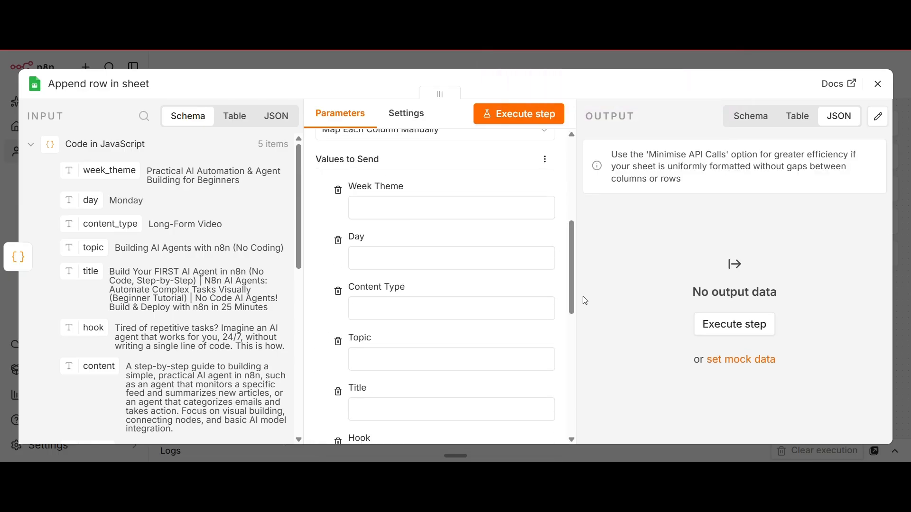
left_click_drag(82, 200, 352, 282)
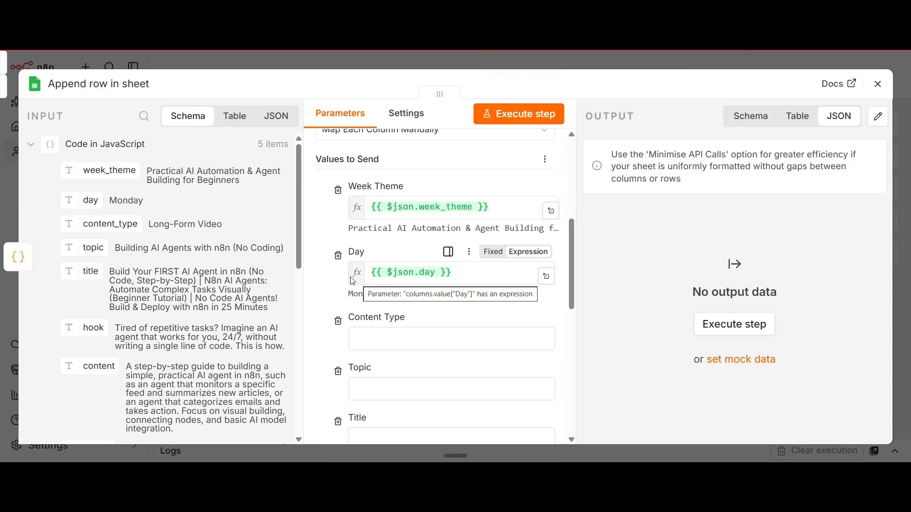
left_click_drag(345, 333, 361, 339)
left_click_drag(85, 248, 361, 389)
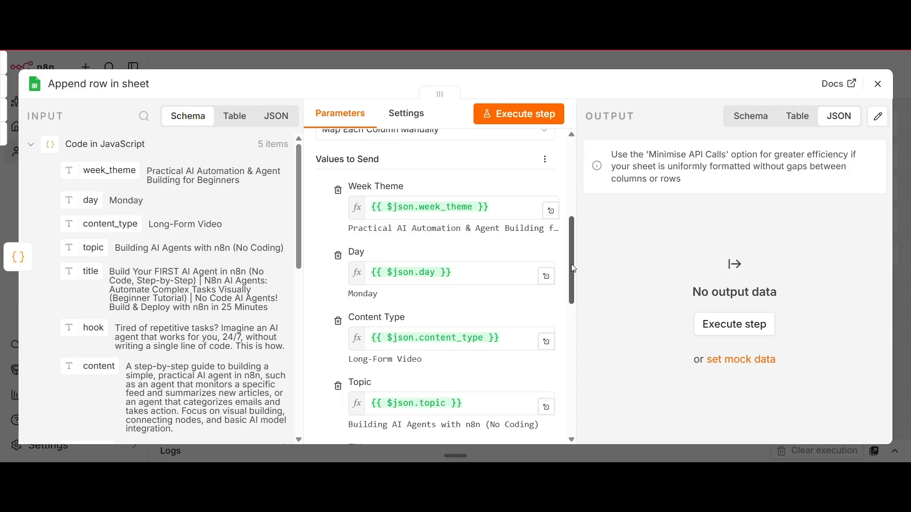
scroll(451, 332, "down", 5)
left_click_drag(406, 248, 405, 247)
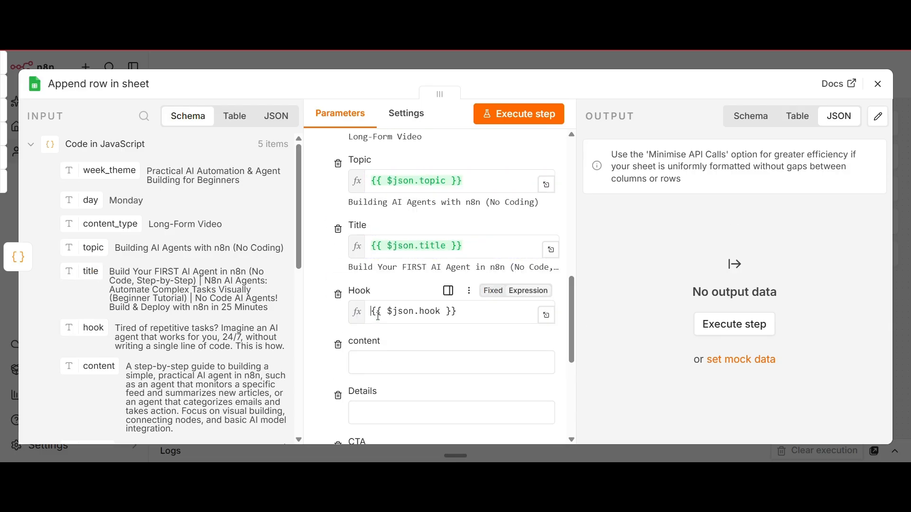
Map content, details, cta and next_monday_topic to their matching columns, and set Status to "Idea".
left_click_drag(92, 366, 378, 376)
left_click_drag(571, 319, 571, 365)
left_click_drag(299, 228, 304, 301)
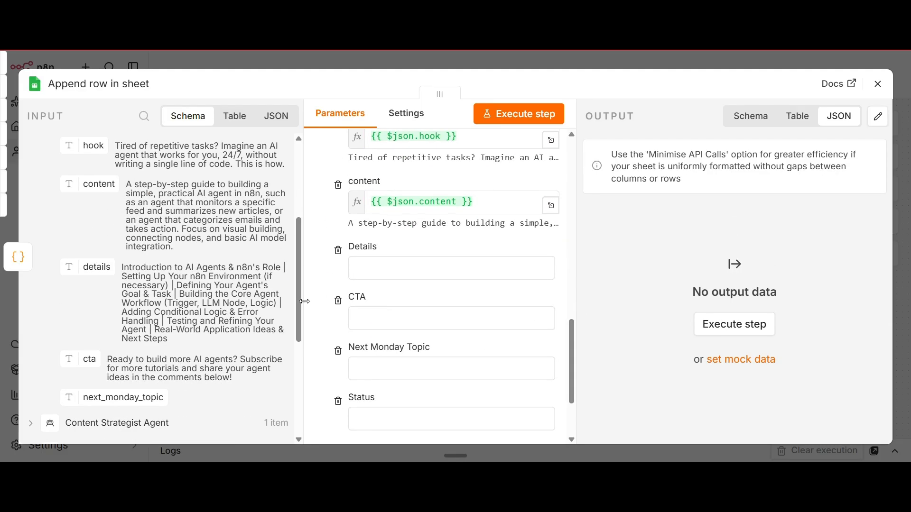
left_click_drag(378, 269, 378, 269)
left_click_drag(80, 360, 427, 319)
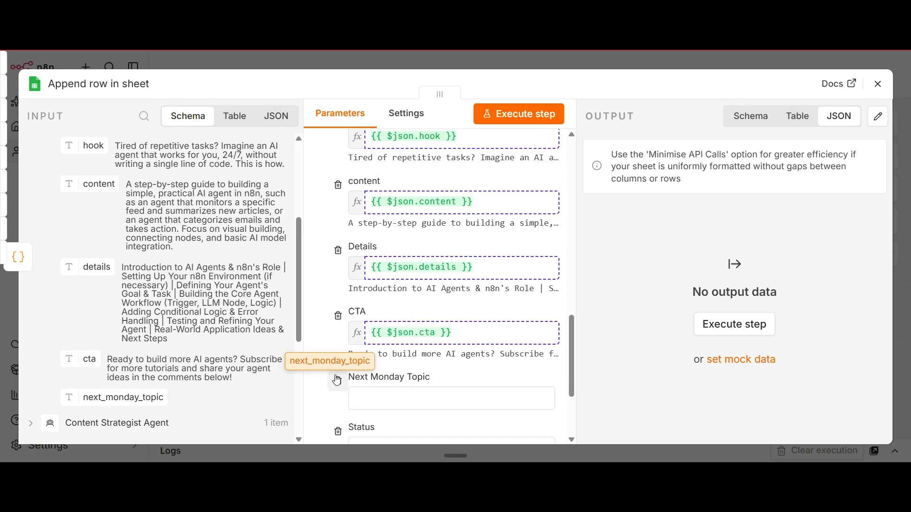
left_click_drag(338, 381, 341, 396)
scroll(364, 308, "down", 3)
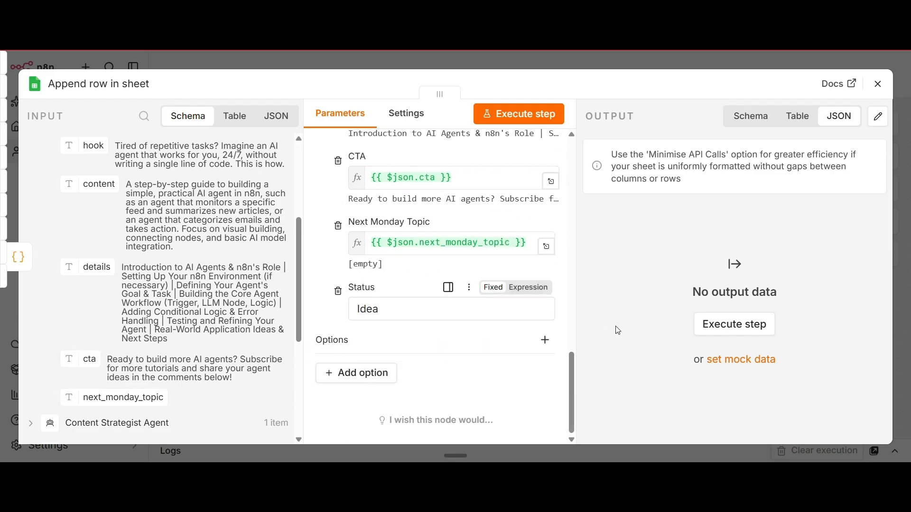
Execute the Append row in sheet node and return to the workflow canvas.
left_click_drag(300, 314, 301, 267)
left_click(508, 113)
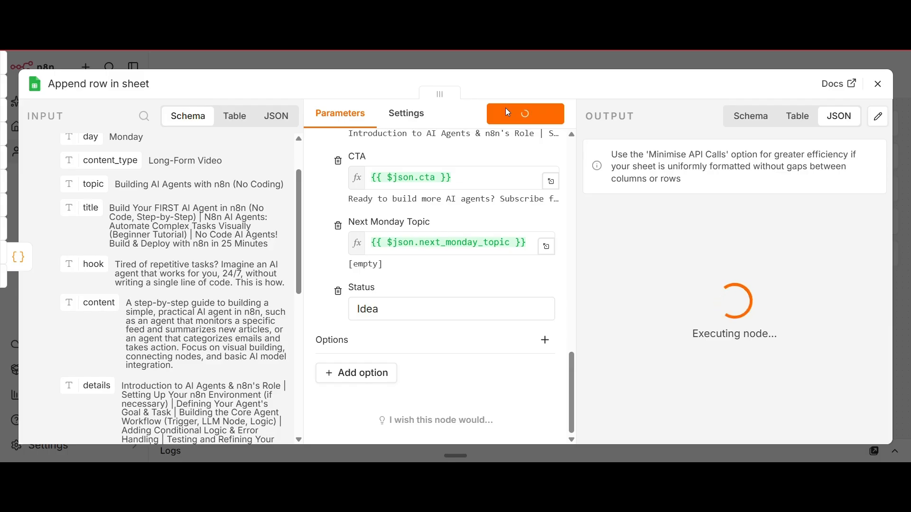
left_click(449, 66)
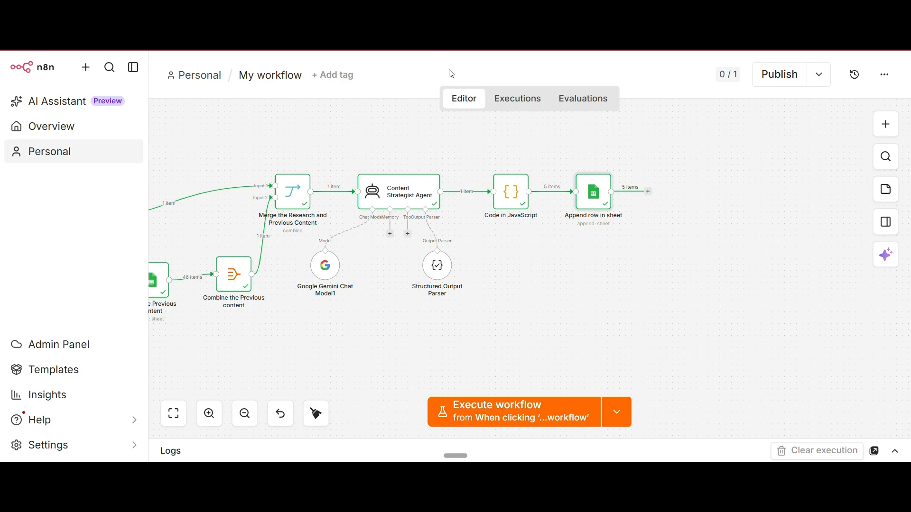
Review the appended Monday to Friday rows in the Weekly content Planner Sheet in Google Sheets.
key("ctrl+Tab")
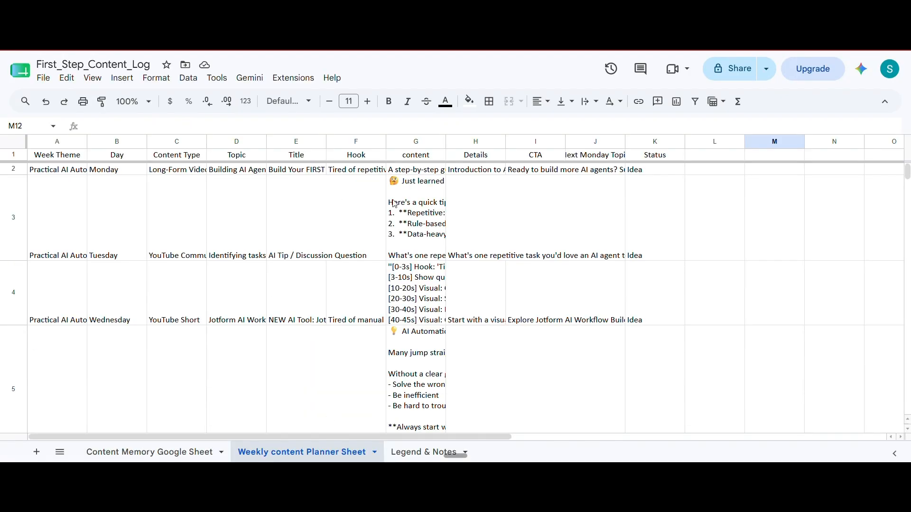
scroll(907, 179, "down", 3)
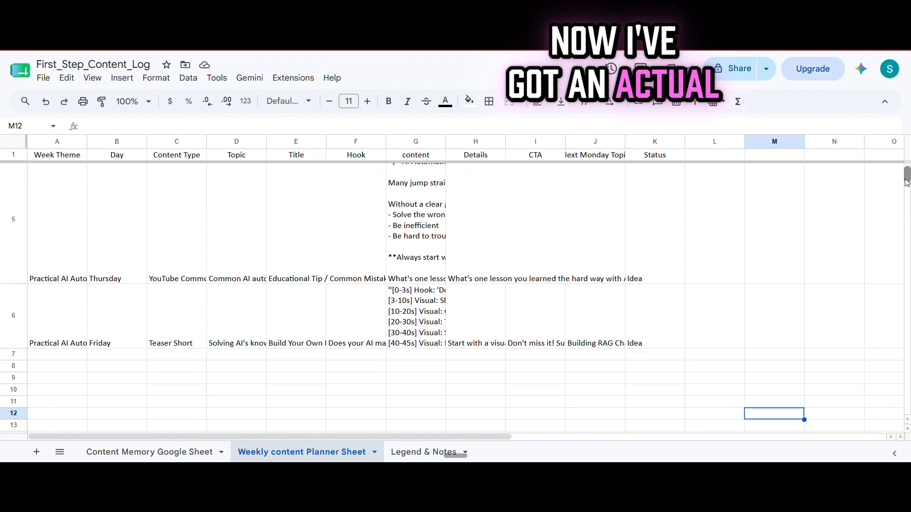
scroll(907, 180, "up", 3)
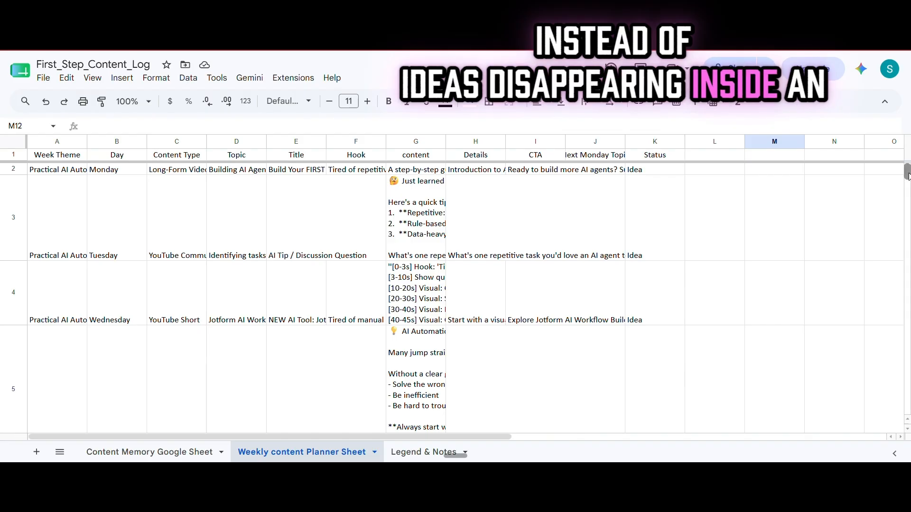
scroll(907, 171, "down", 3)
scroll(908, 163, "up", 3)
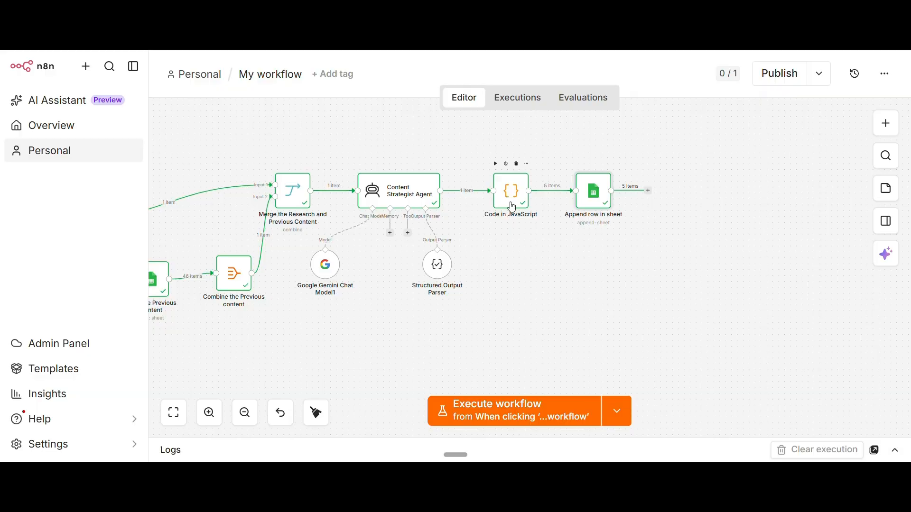
Rename the Code in JavaScript node to "Convert Days to Items" in the n8n workflow.
right_click(511, 207)
left_click(539, 149)
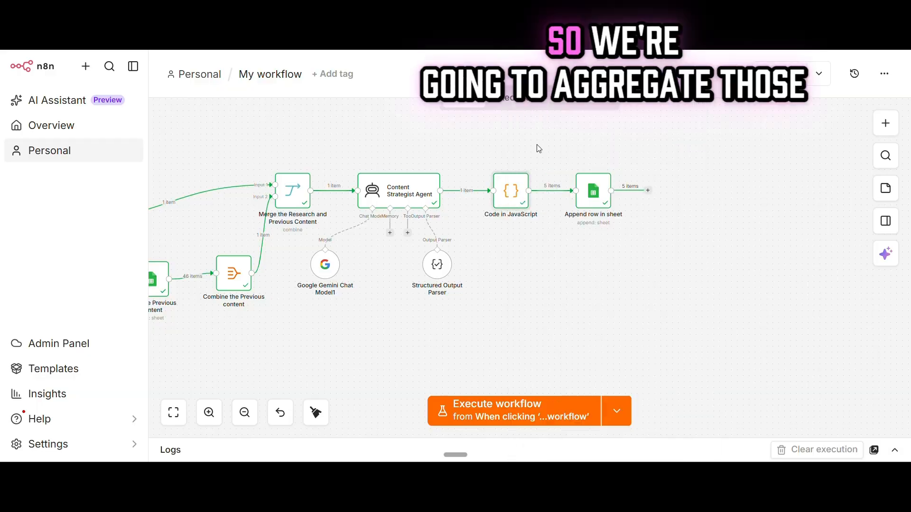
left_click(594, 195)
right_click(516, 207)
left_click(544, 155)
type("C")
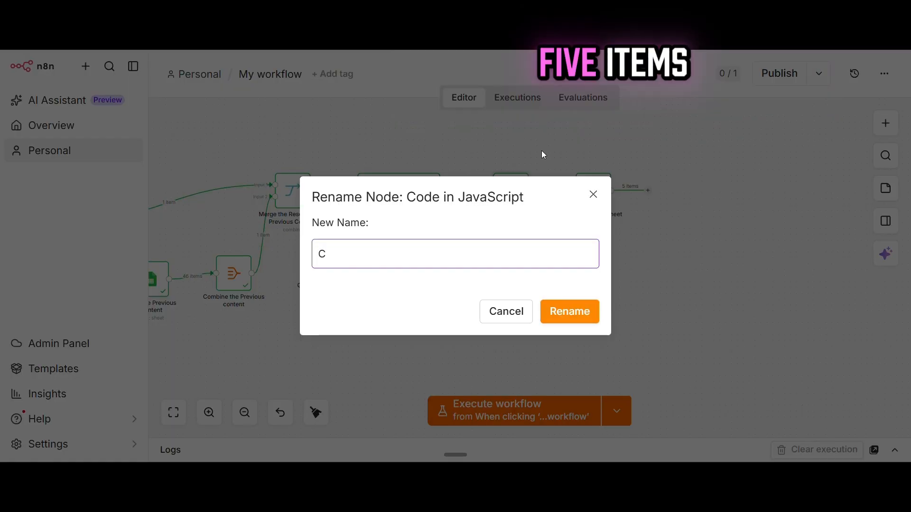
type("onvert Days to Items")
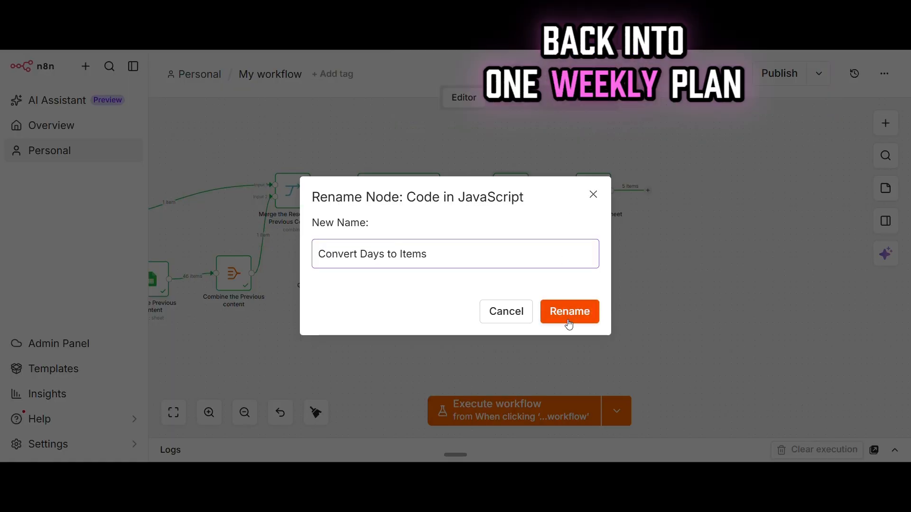
left_click(568, 318)
Rename the Convert Days to Items node to "Save Weekly plan".
right_click(599, 192)
left_click(631, 150)
type("Save Weekly plan")
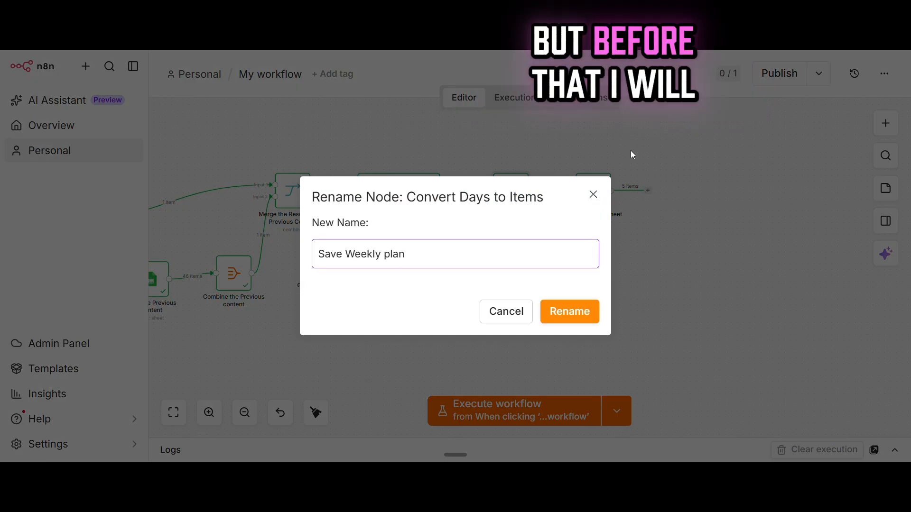
left_click(569, 311)
Add an Aggregate node after Append row in sheet and rename it "Combine weekly plan".
left_click(648, 190)
type("Aggregate")
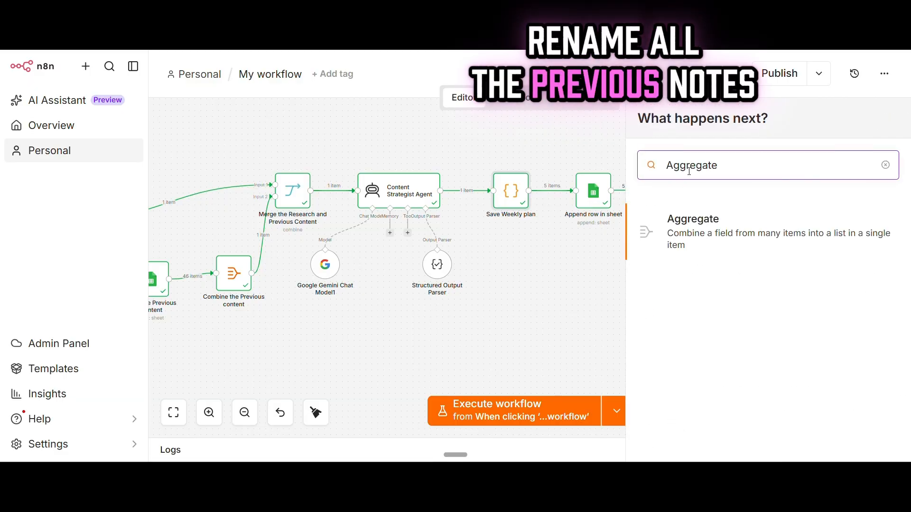
key("Return")
left_click(76, 84)
type("Compi")
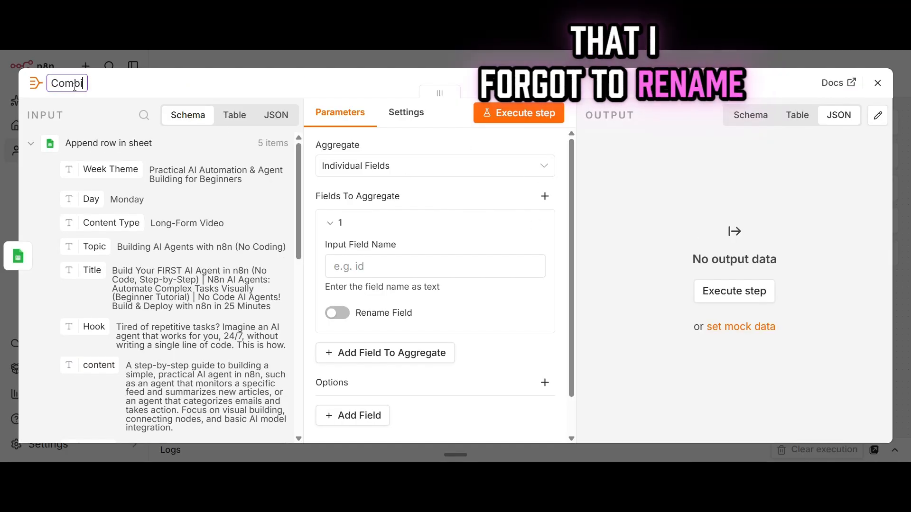
type("ne weekly plan")
Aggregate all item data into a single list in the field weekly_plan, including All Fields, and execute the Combine weekly plan node.
left_click(547, 168)
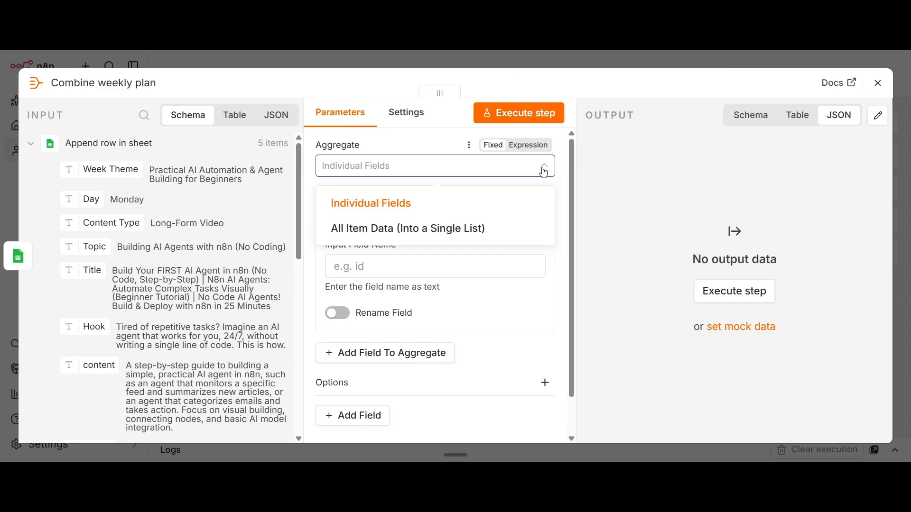
left_click(363, 228)
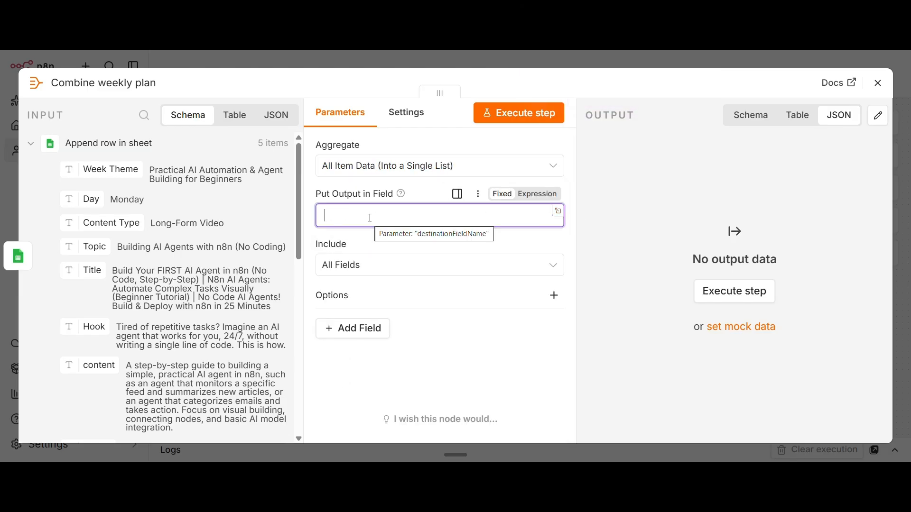
left_click(424, 269)
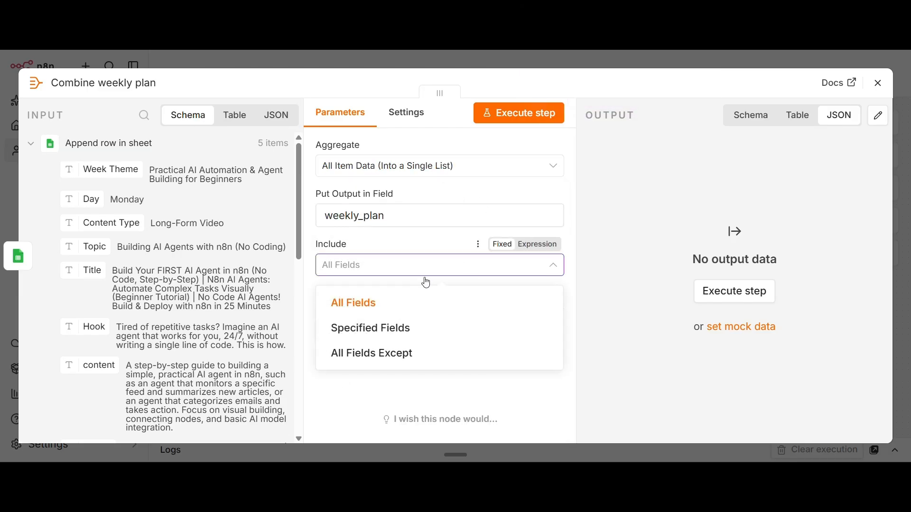
left_click(379, 305)
left_click(528, 123)
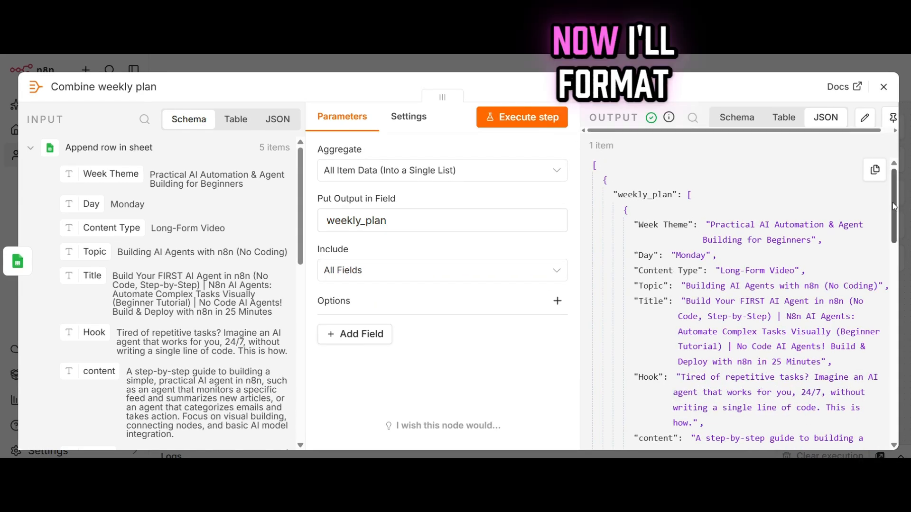
mouse_move(887, 201)
left_mouse_down()
mouse_move(887, 396)
mouse_move(887, 199)
left_mouse_up()
left_click(877, 83)
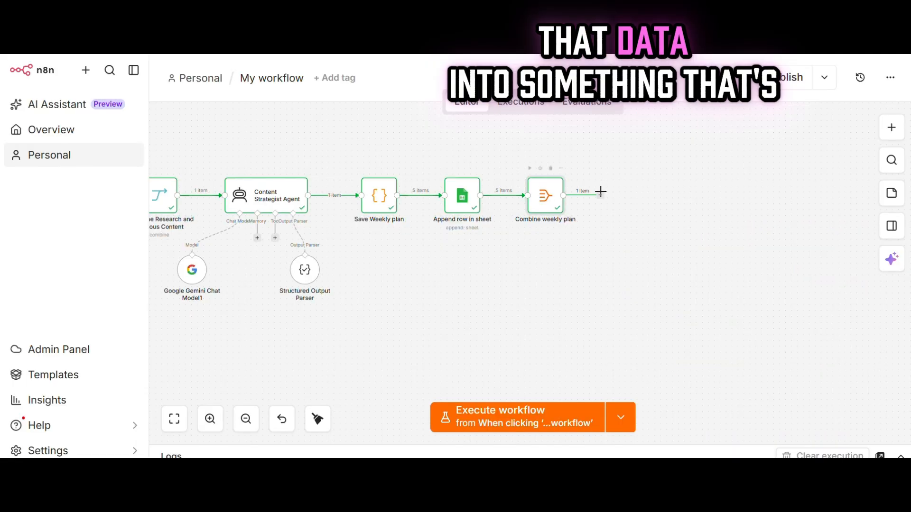
Add a Code in JavaScript node after Combine weekly plan and rename it "Telegram suitable content".
left_click(601, 192)
type("code")
key("Return")
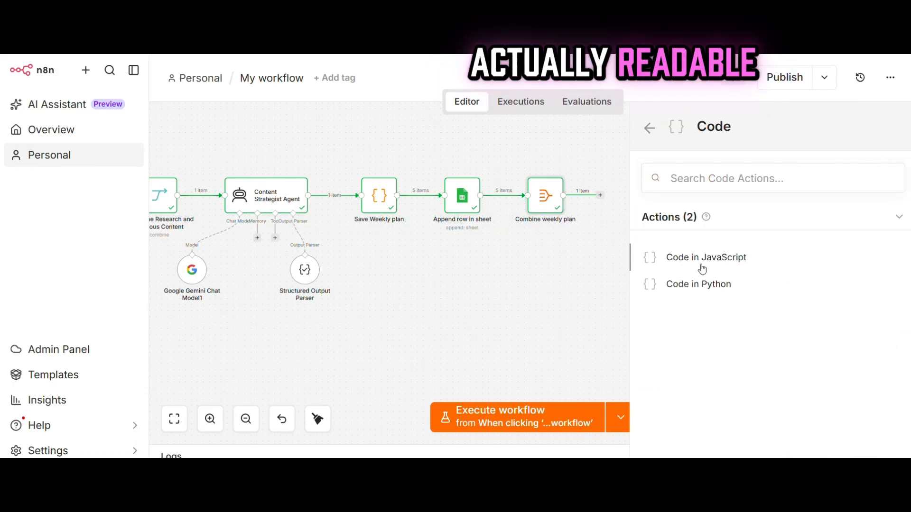
left_click(702, 269)
left_click(118, 87)
key("BackSpace")
type("Telegram")
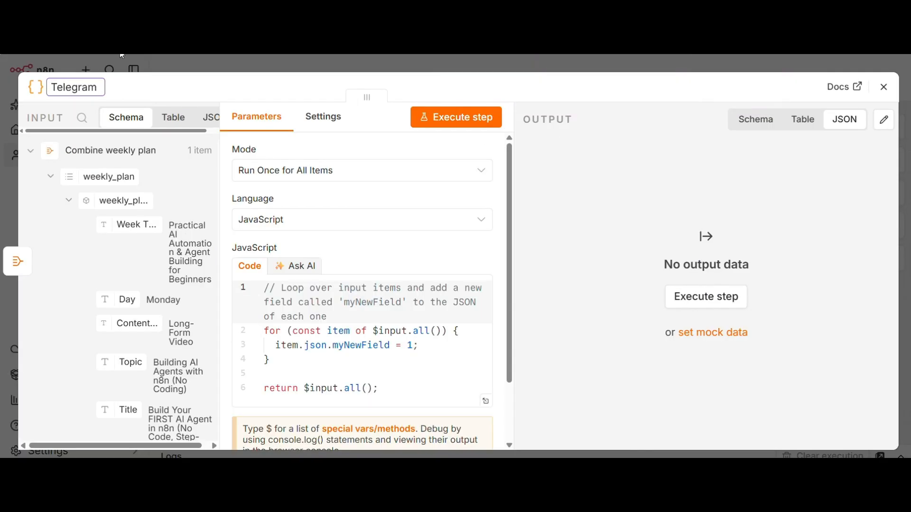
type(" suitable conten")
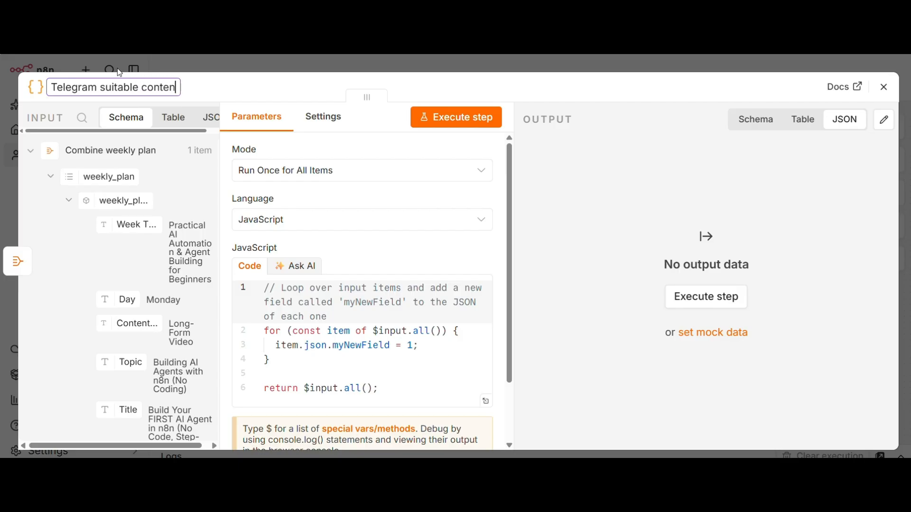
type("t")
Replace the default JavaScript in the Telegram suitable content node with the copied message-formatting code and execute the node.
left_click(260, 279)
key("ctrl+a")
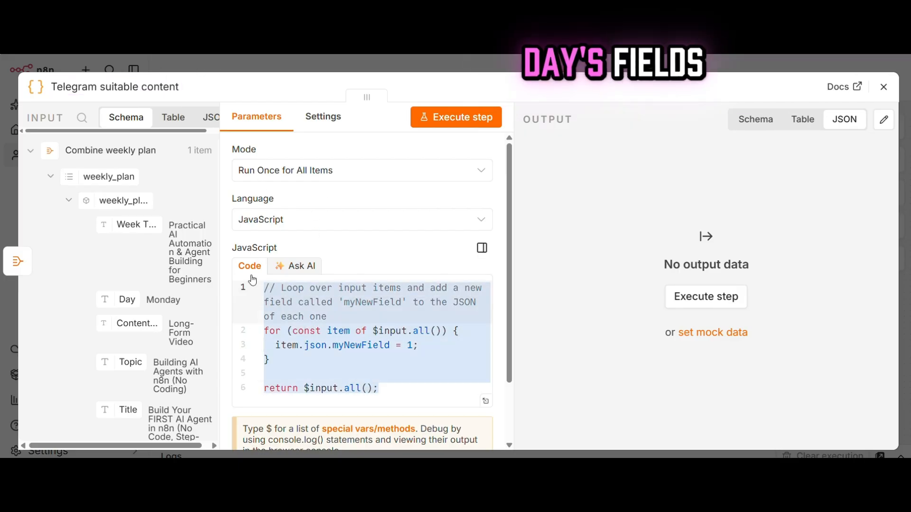
key("BackSpace")
key("ctrl+v")
left_click(460, 116)
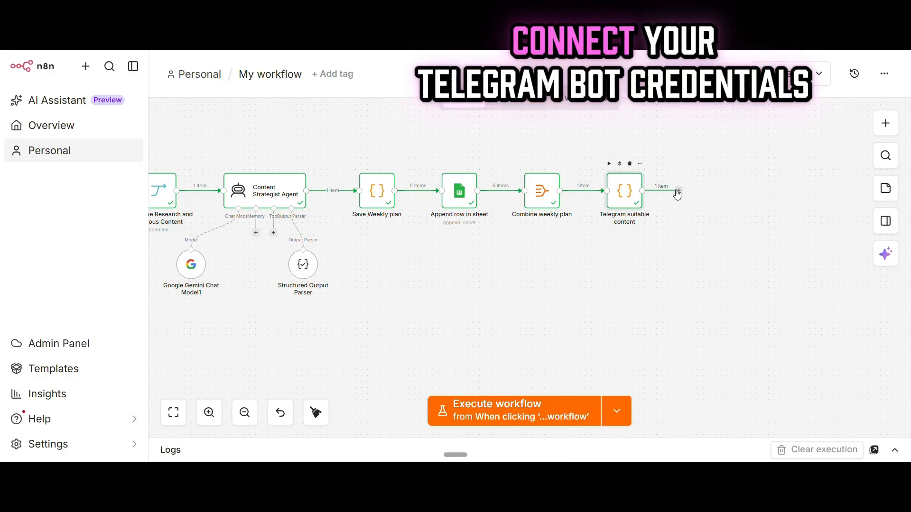
Add a Telegram Send a text message node after Telegram suitable content and check the connection of its Telegram account credential.
left_click(676, 193)
type("teleg")
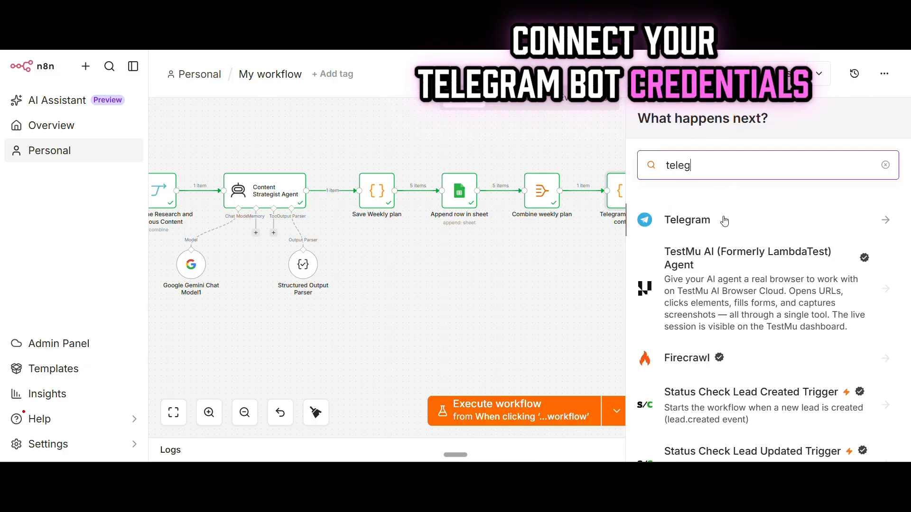
left_click(723, 218)
scroll(769, 332, "down", 10)
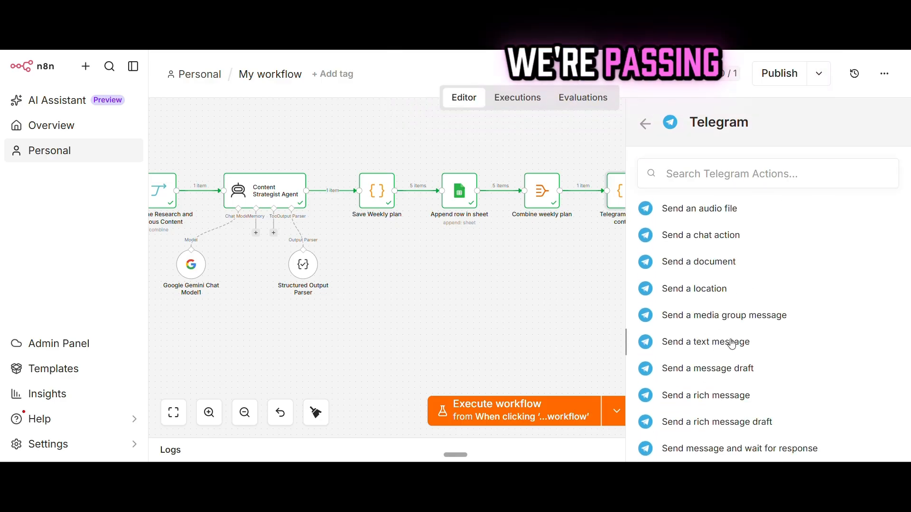
left_click(733, 345)
left_click(547, 162)
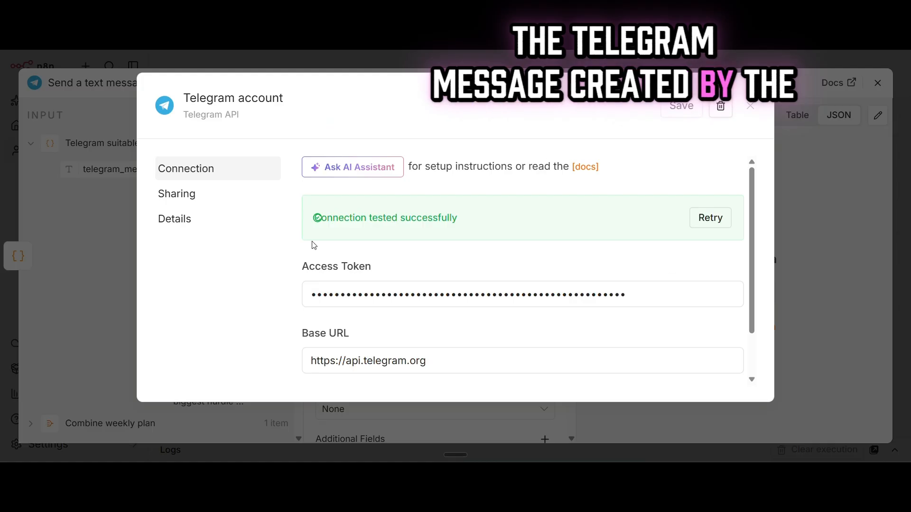
key("Escape")
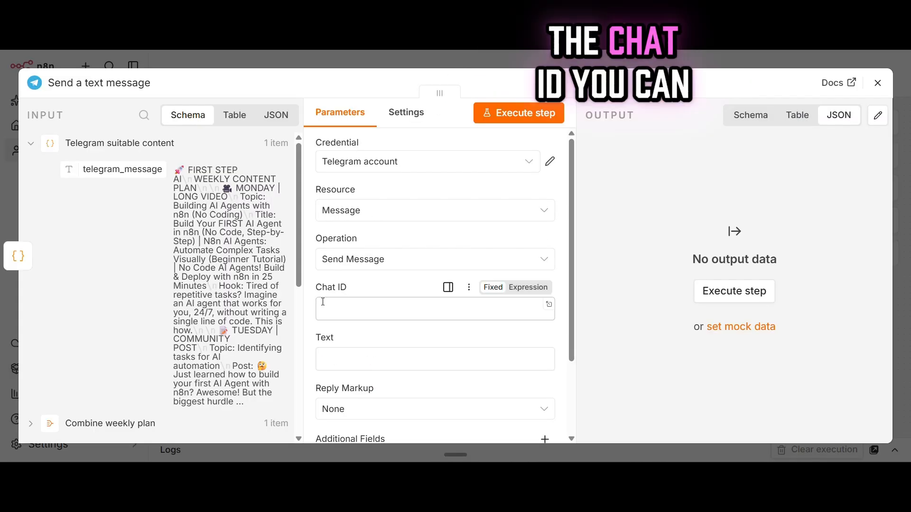
Enter the recipient's chat ID, map telegram_message from the input into the message text, and execute the Send a text message node.
left_click(354, 310)
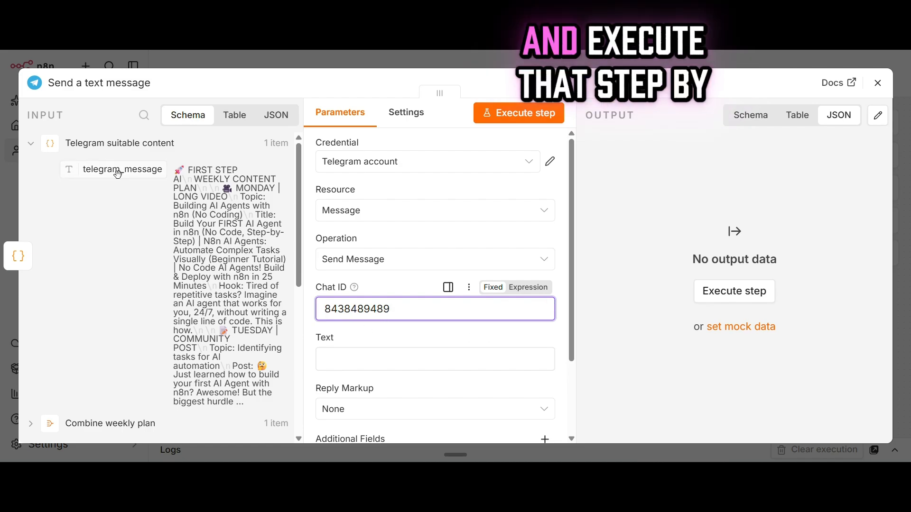
left_click_drag(316, 313, 342, 359)
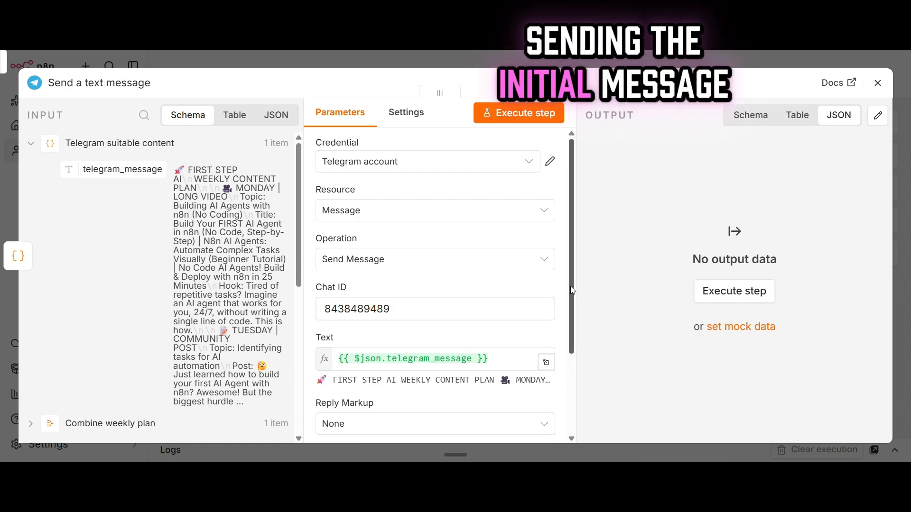
scroll(575, 390, "down", 3)
scroll(575, 389, "up", 3)
left_click(520, 113)
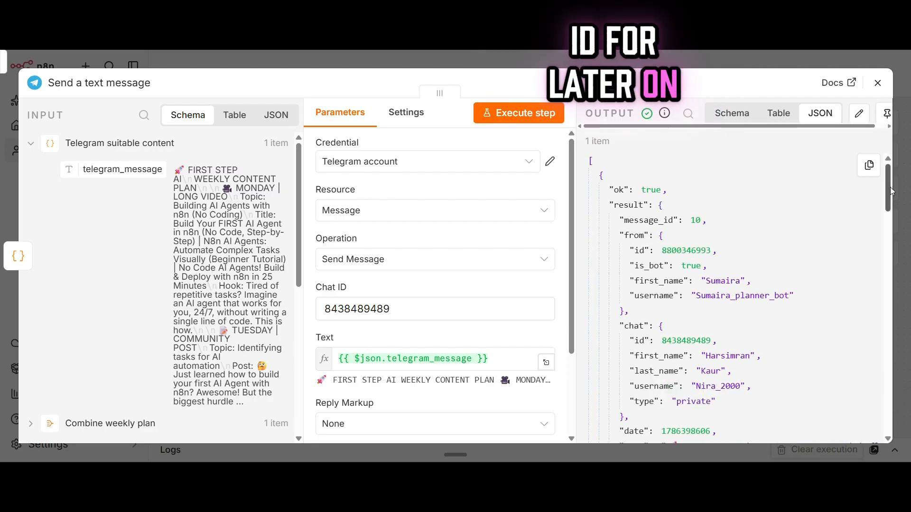
Review the Send a text message output, then switch to Telegram and read the weekly content plan in the bot's chat.
scroll(727, 253, "down", 2)
scroll(880, 204, "down", 4)
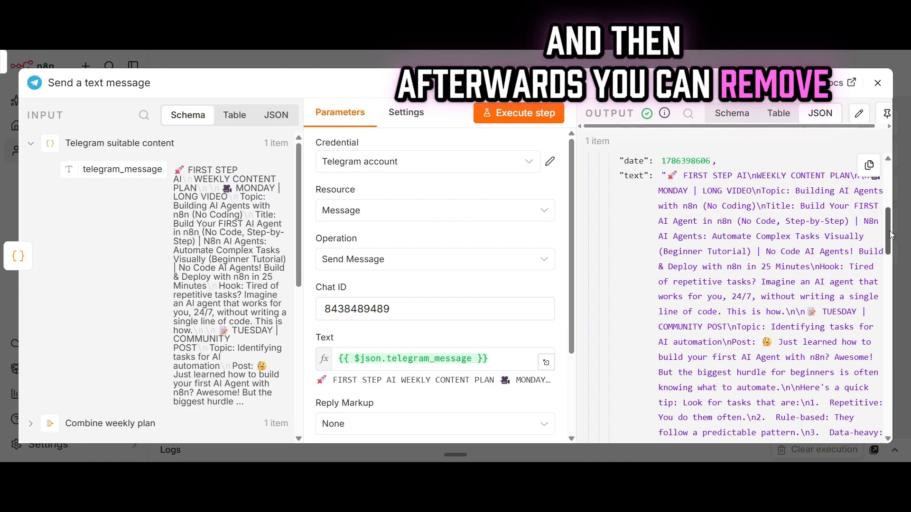
scroll(883, 200, "up", 6)
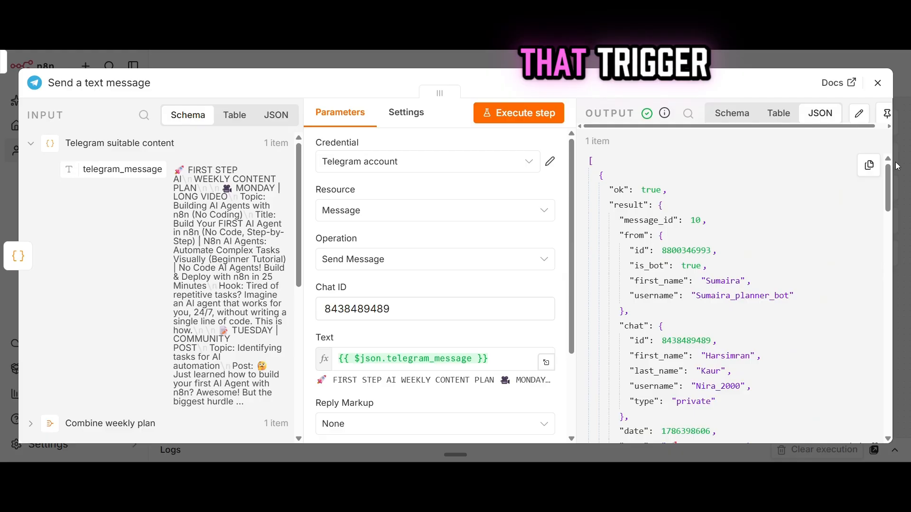
left_click(638, 62)
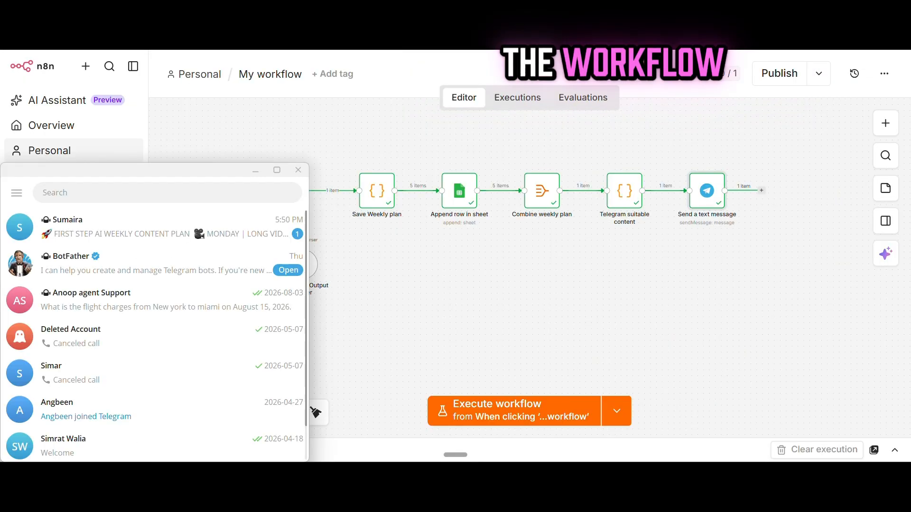
left_click(109, 236)
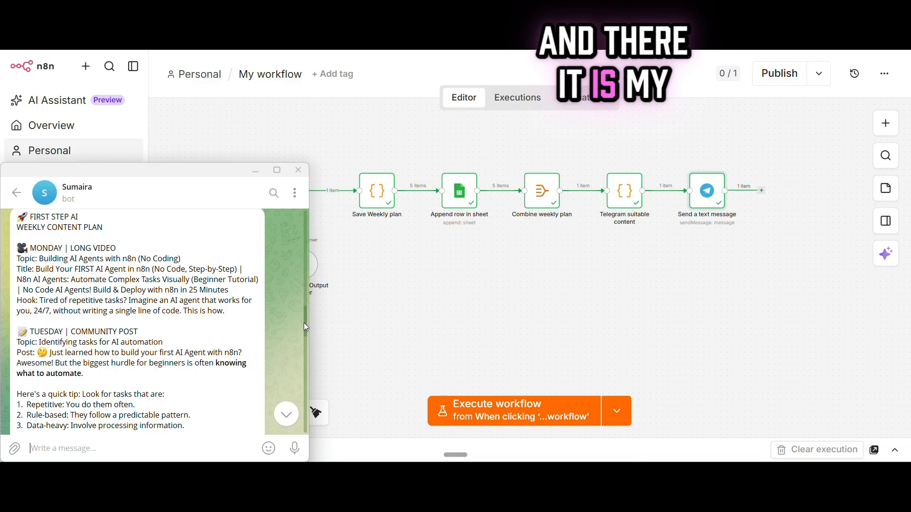
mouse_move(306, 328)
left_mouse_down()
mouse_move(305, 445)
mouse_move(316, 314)
left_mouse_up()
left_click(316, 315)
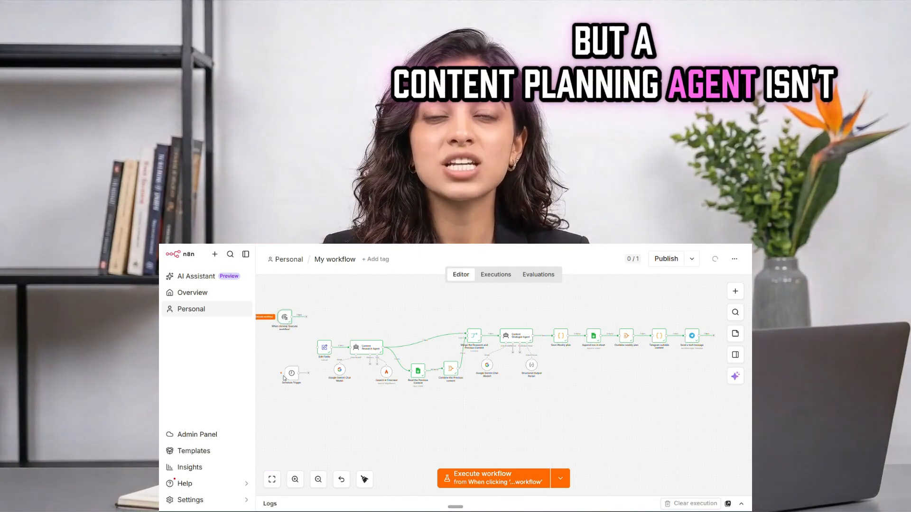
Reposition the Schedule Trigger node on the n8n canvas, placing it below the manual trigger and clear of the main node chain.
left_click_drag(284, 378, 269, 357)
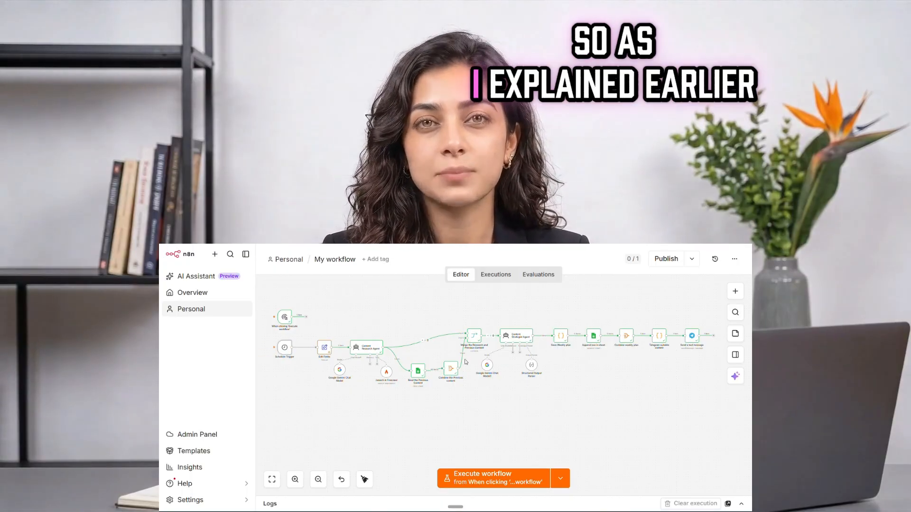
left_click_drag(282, 352, 274, 428)
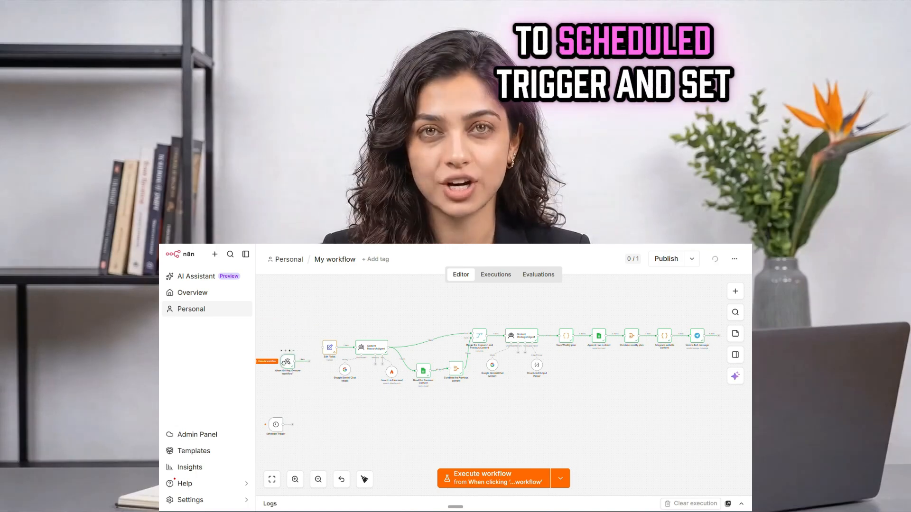